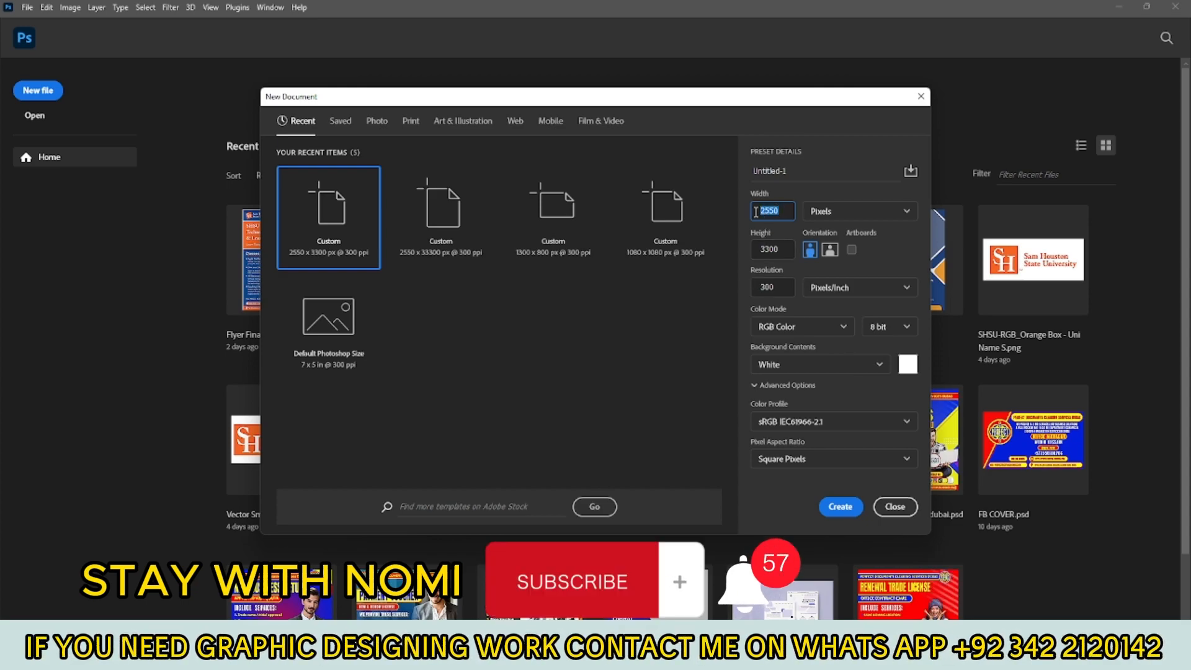
- Create a new 1080 x 1080 px document at 300 pixels/inch in RGB with a white background
type("80")
key("Tab")
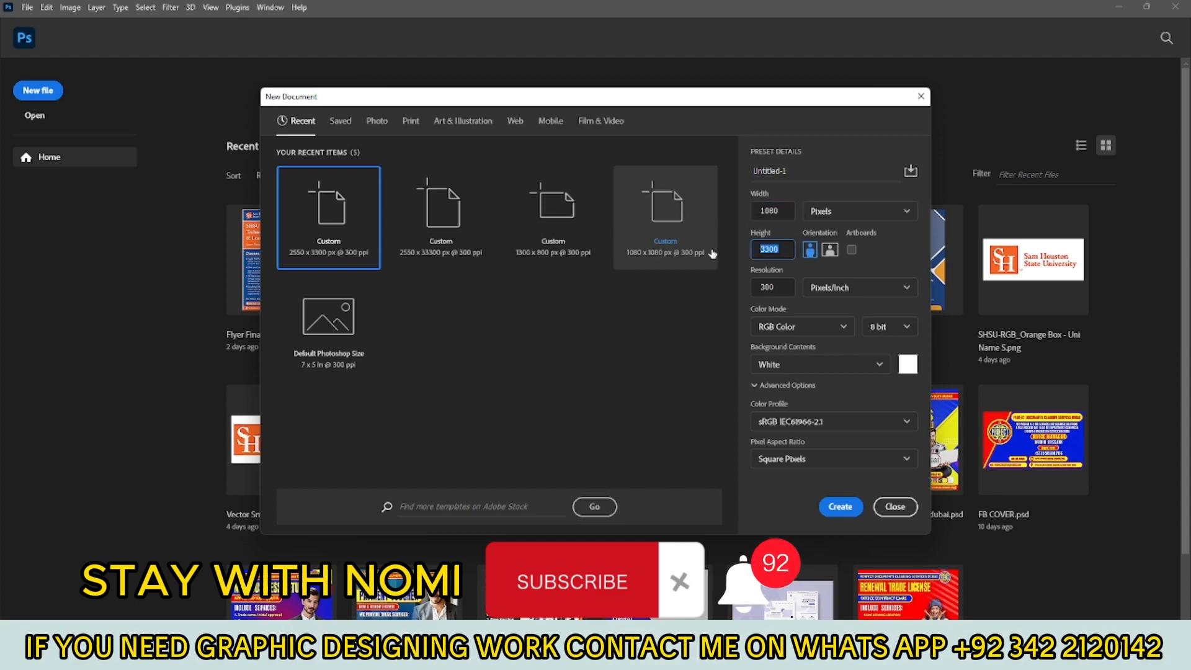
type("1080")
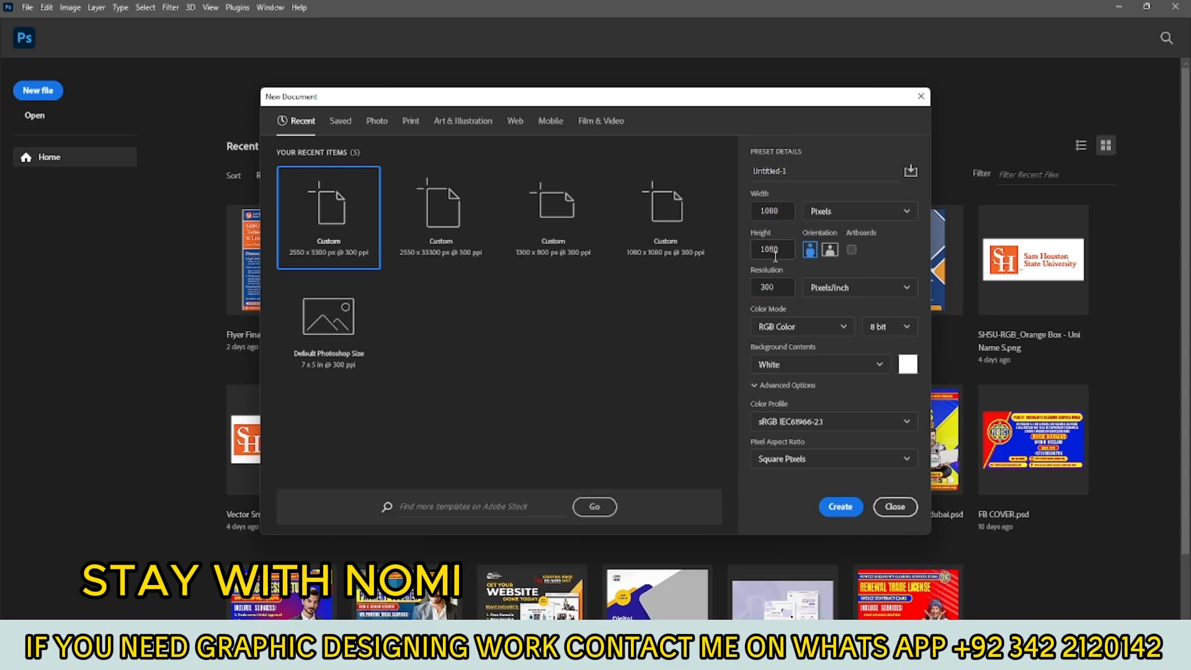
left_click(839, 507)
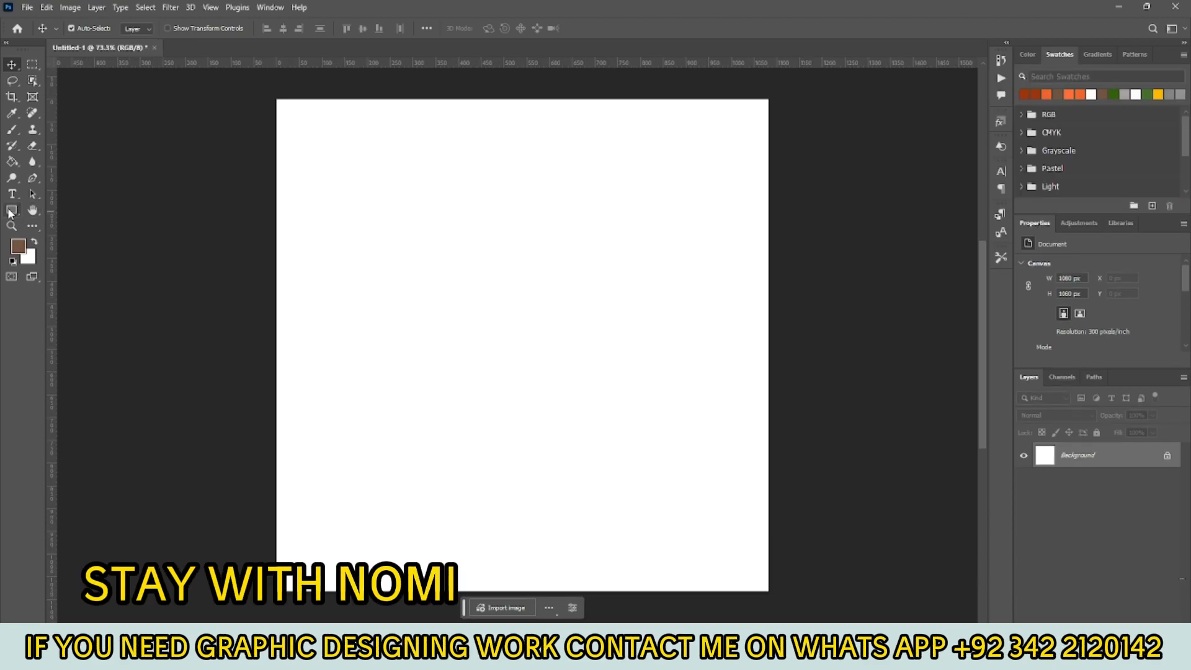
- Create a 1080 x 1080 px rectangle, fill it with dark orange, and position it to cover the whole canvas
key("u")
left_click(359, 268)
type("1080")
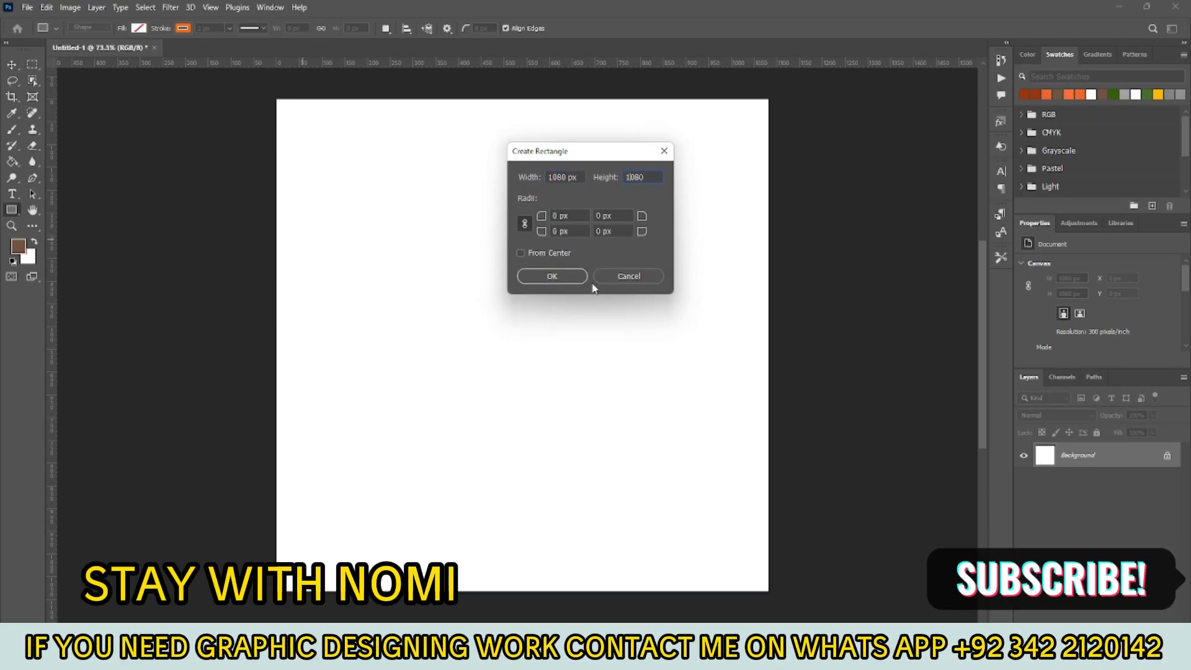
left_click(571, 278)
left_click(136, 28)
left_click(73, 93)
key("v")
left_click_drag(548, 365, 530, 226)
- Add a Gradient Overlay layer style to the rectangle and set its style to Radial
double_click(1120, 462)
left_click(747, 310)
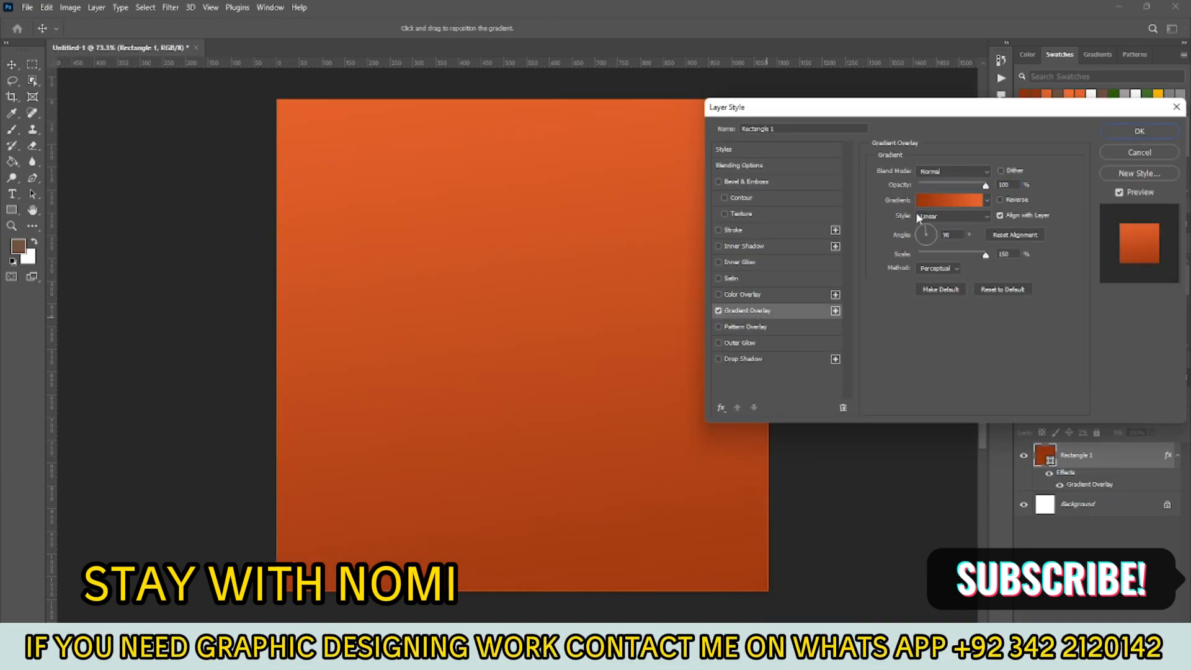
left_click(931, 199)
left_click(1010, 164)
left_click(935, 246)
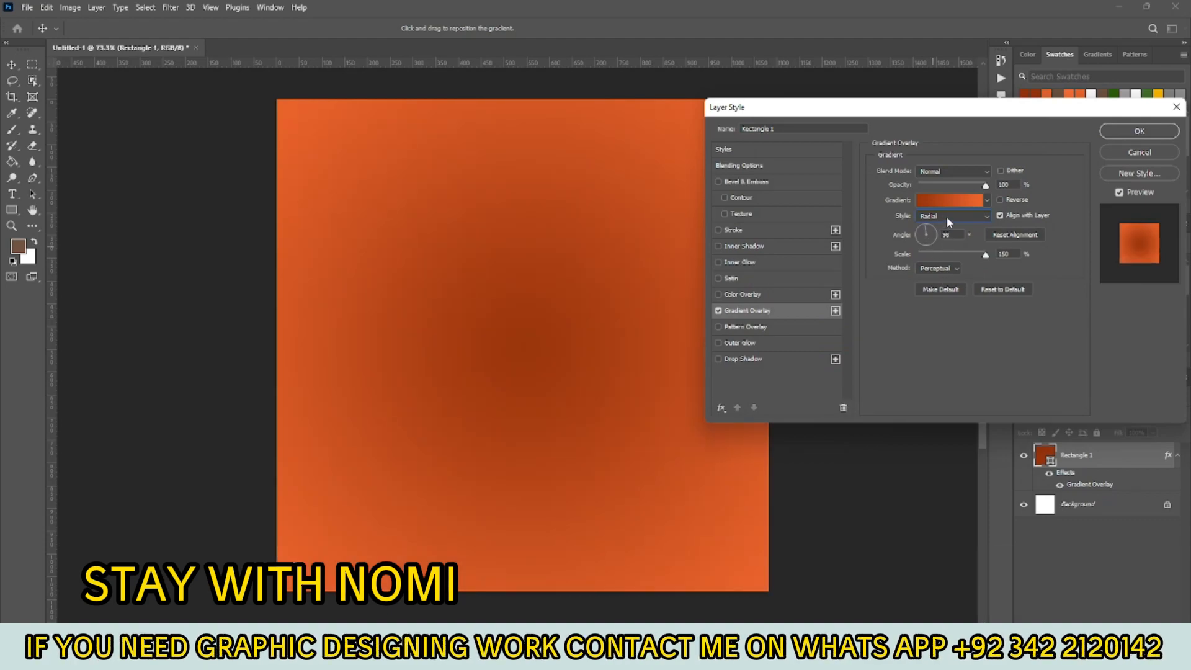
- Rearrange the overlay's gradient stops so it runs from bright orange at the centre to dark orange at the edges, and apply the style
left_click(969, 203)
mouse_move(1025, 372)
left_mouse_down()
mouse_move(787, 380)
mouse_move(1027, 374)
left_mouse_up()
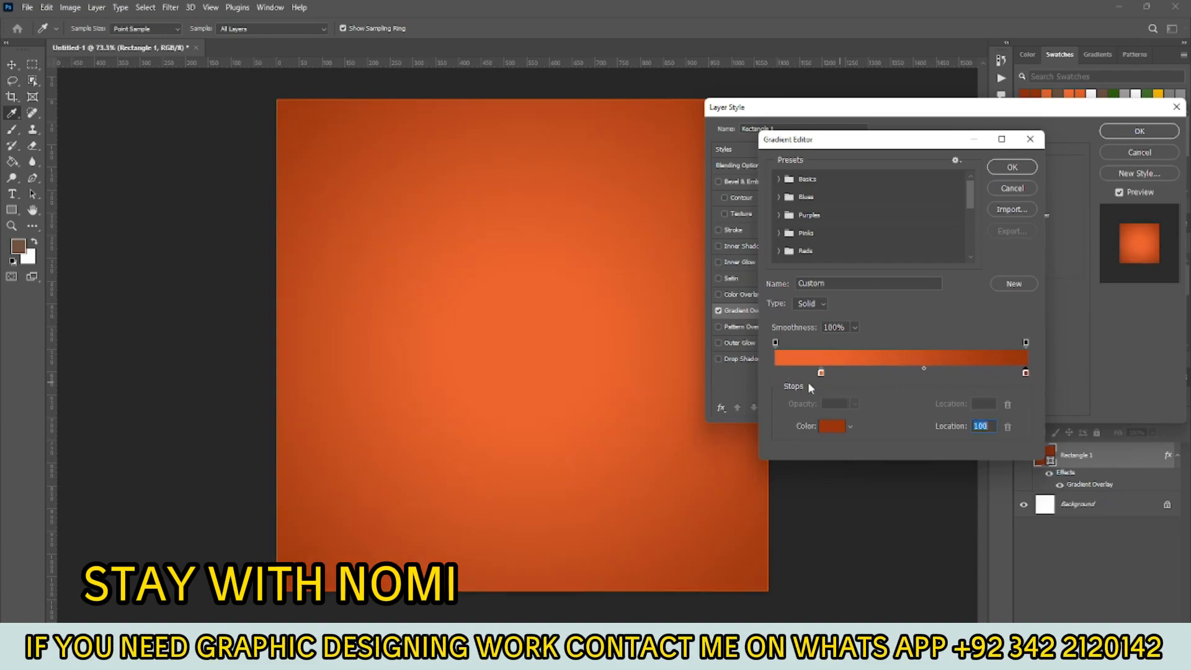
left_click(1010, 167)
left_click(1140, 131)
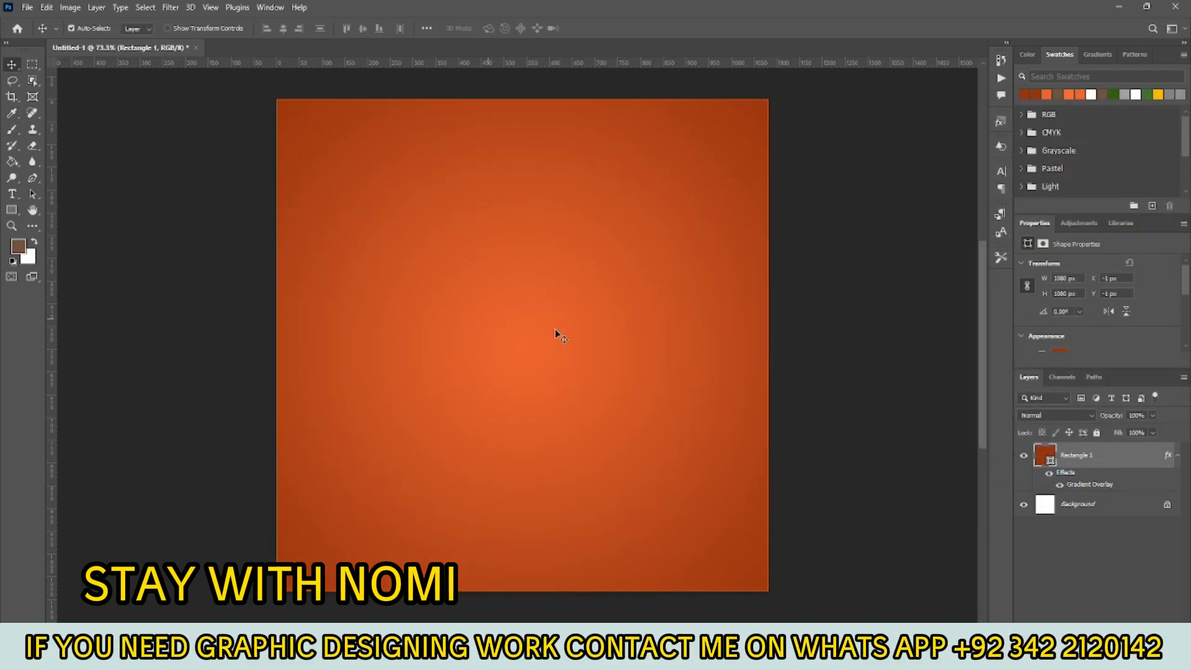
- Place the Orange And White Modern Gradient Sneakers product image into the document
key("ctrl+0")
left_click(27, 7)
left_click(75, 254)
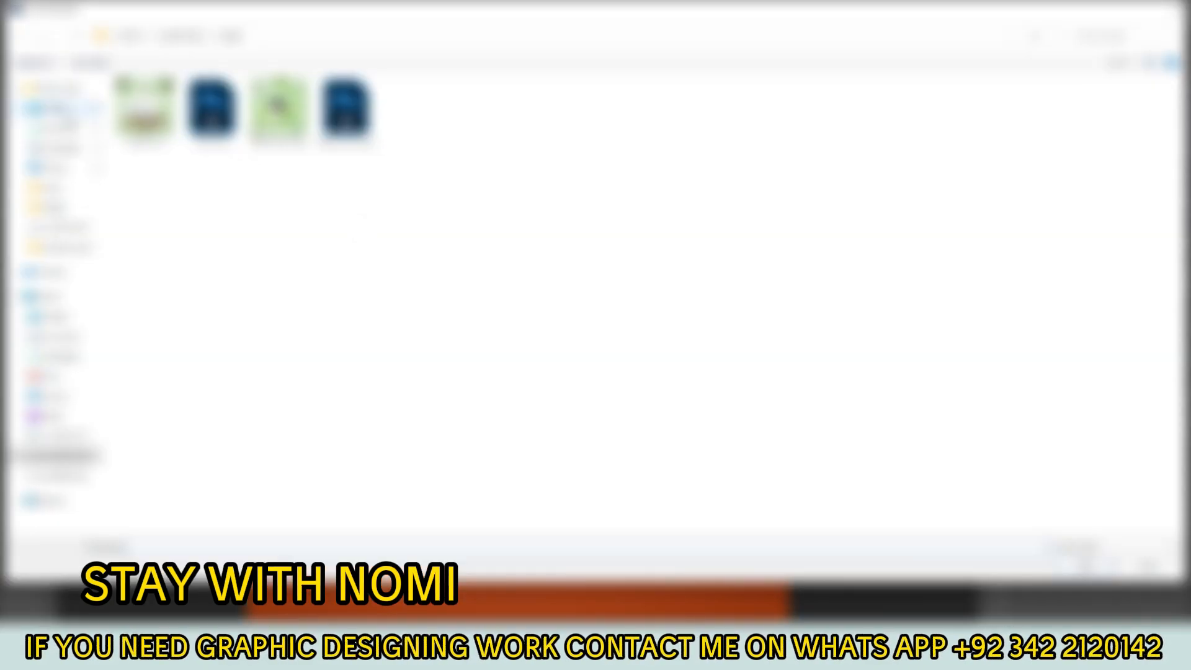
key("Return")
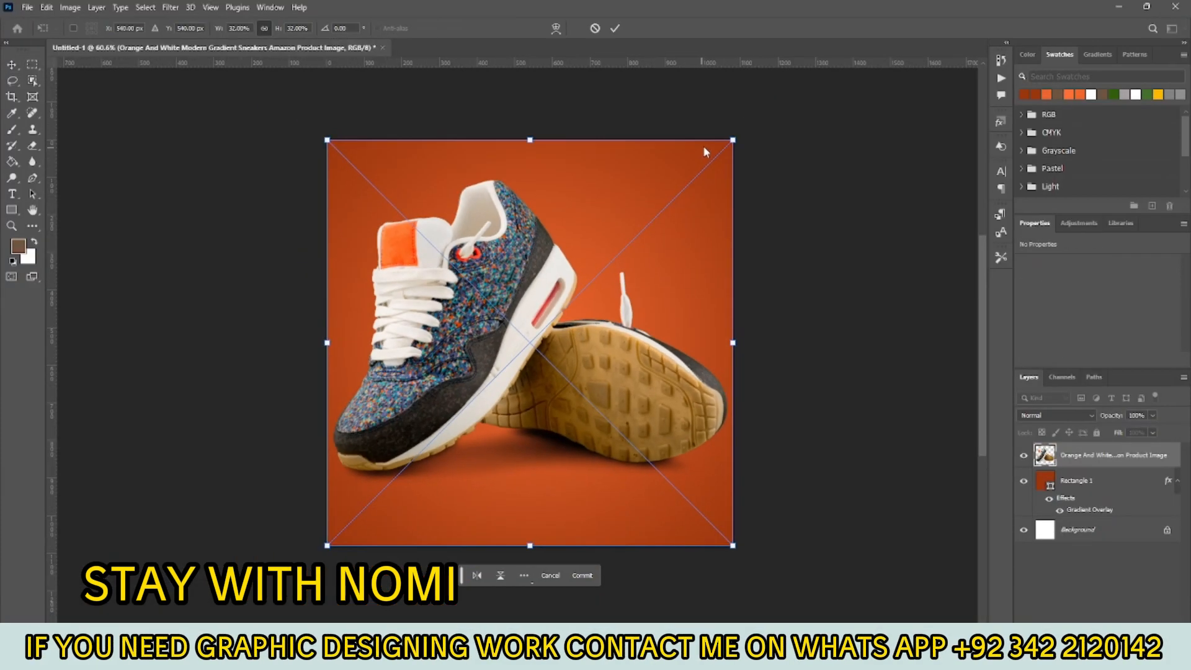
- Scale the sneakers image down to about 21% and position it centred in the lower part of the canvas
left_click_drag(732, 140, 653, 207)
left_click_drag(562, 316, 562, 366)
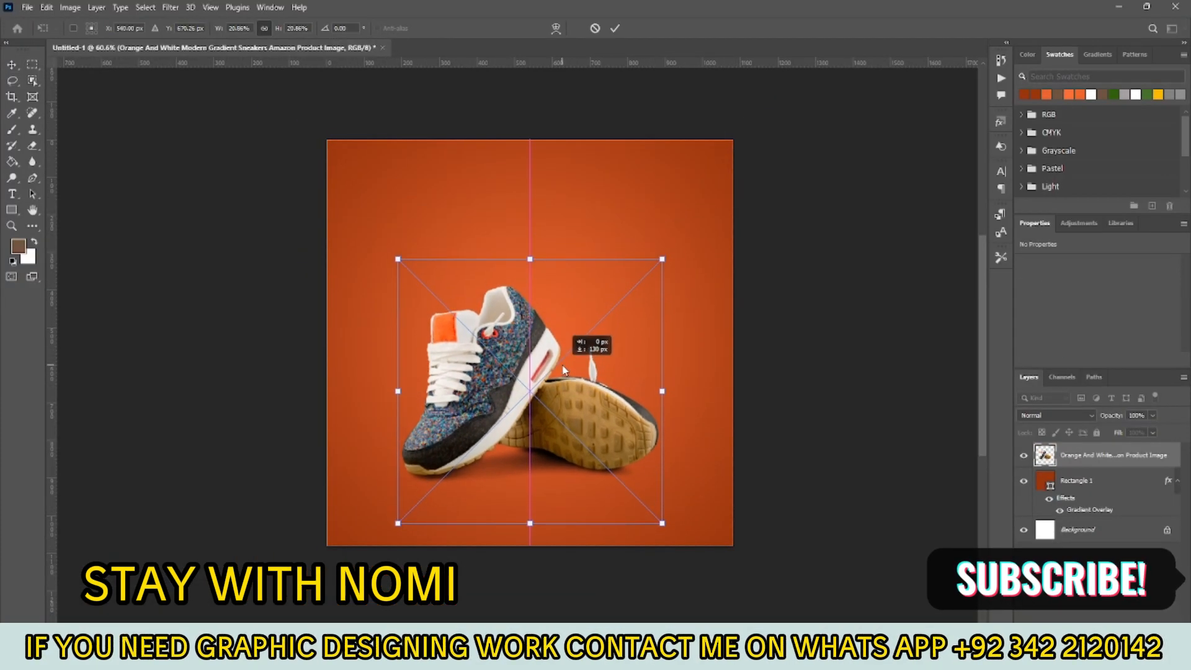
key("Return")
left_click_drag(508, 403, 515, 402)
key("ctrl+plus")
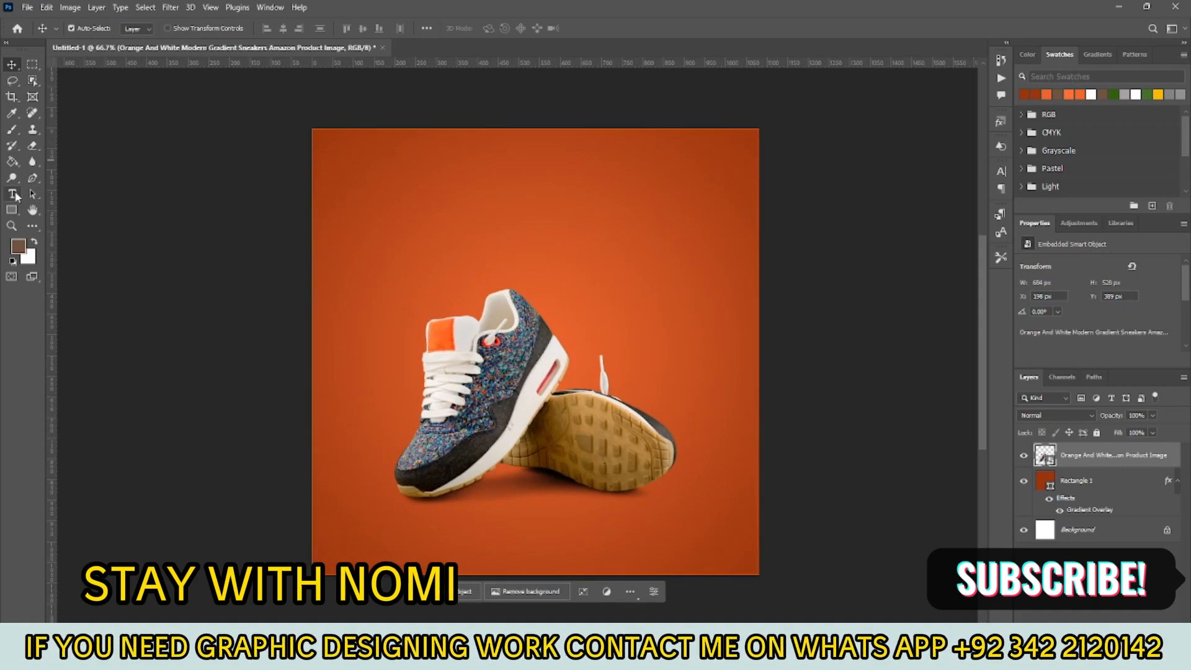
- Add the text "New Arrival" near the canvas's upper edge in Bebas Neue and colour it white
left_click(469, 172)
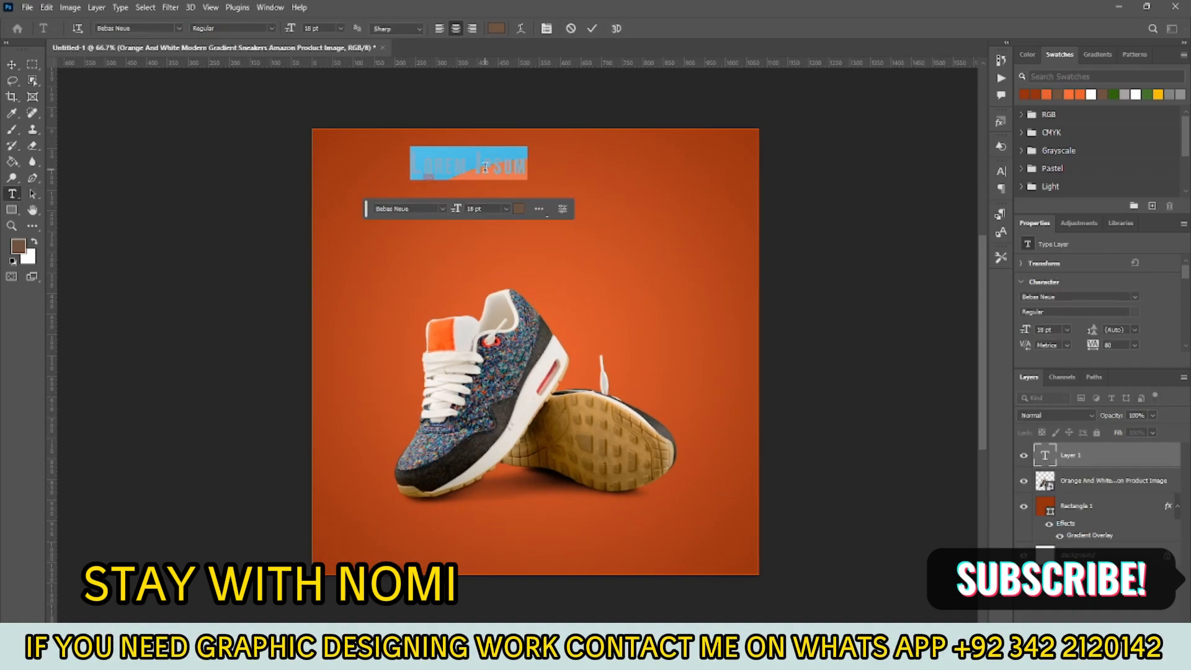
type("New")
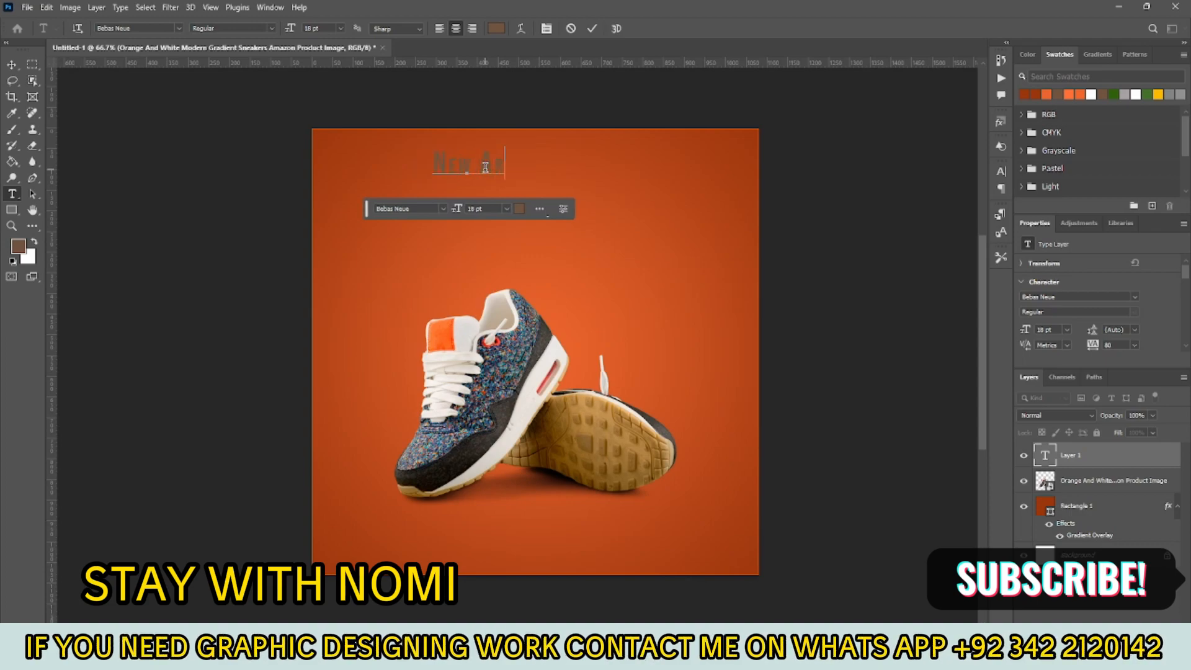
key("ctrl+a")
left_click(496, 29)
left_click(711, 350)
left_click(990, 343)
- Switch the "New Arrival" text to full-height capitals and scale it down to about 11.8 pt above the sneakers
scroll(1136, 313, "down", 4)
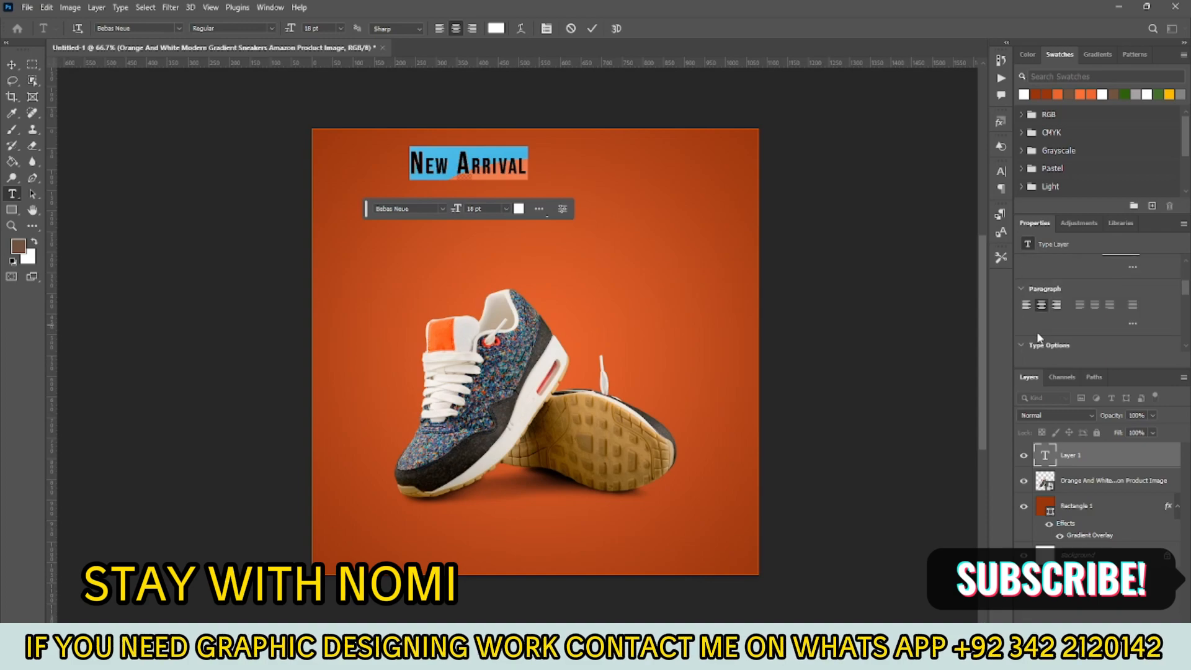
scroll(1036, 298, "up", 1)
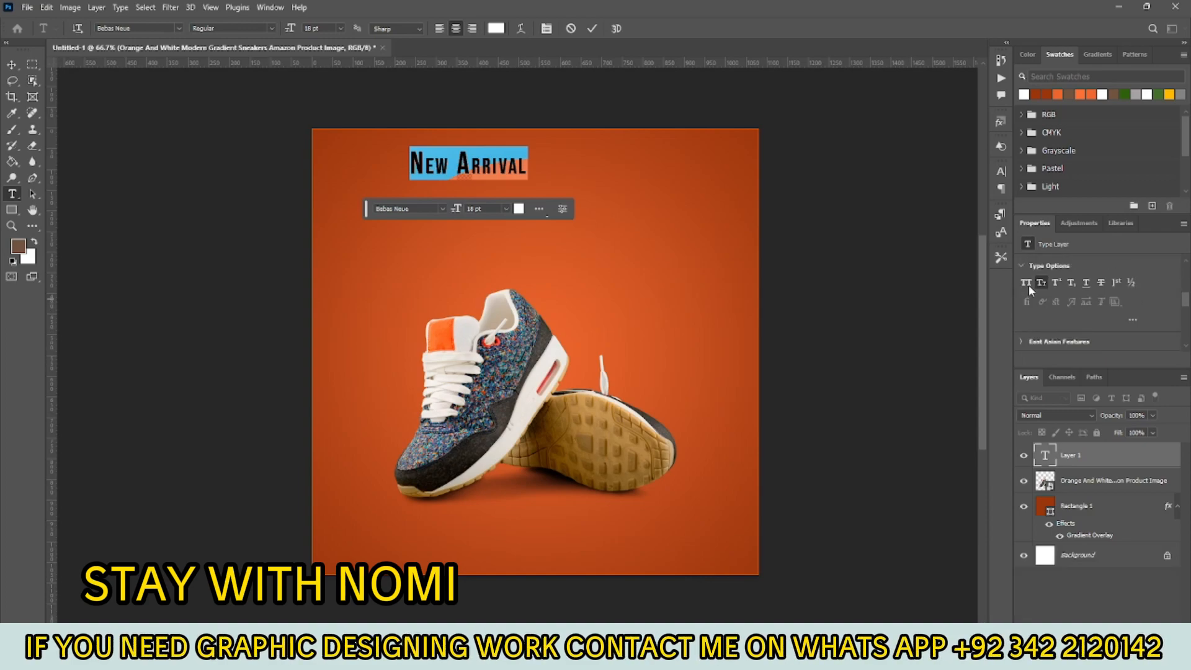
left_click(1027, 284)
left_click(11, 63)
key("ctrl+t")
mouse_move(544, 150)
left_mouse_down()
mouse_move(496, 153)
mouse_move(450, 191)
mouse_move(746, 180)
left_mouse_up()
key("Return")
- Draw a thin white rectangle about 8 px high without a stroke and place it as a line beside "New Arrival"
left_click(16, 214)
left_click(138, 28)
left_click(142, 95)
left_click(183, 28)
left_click(109, 53)
left_click(12, 65)
left_click_drag(582, 191, 565, 188)
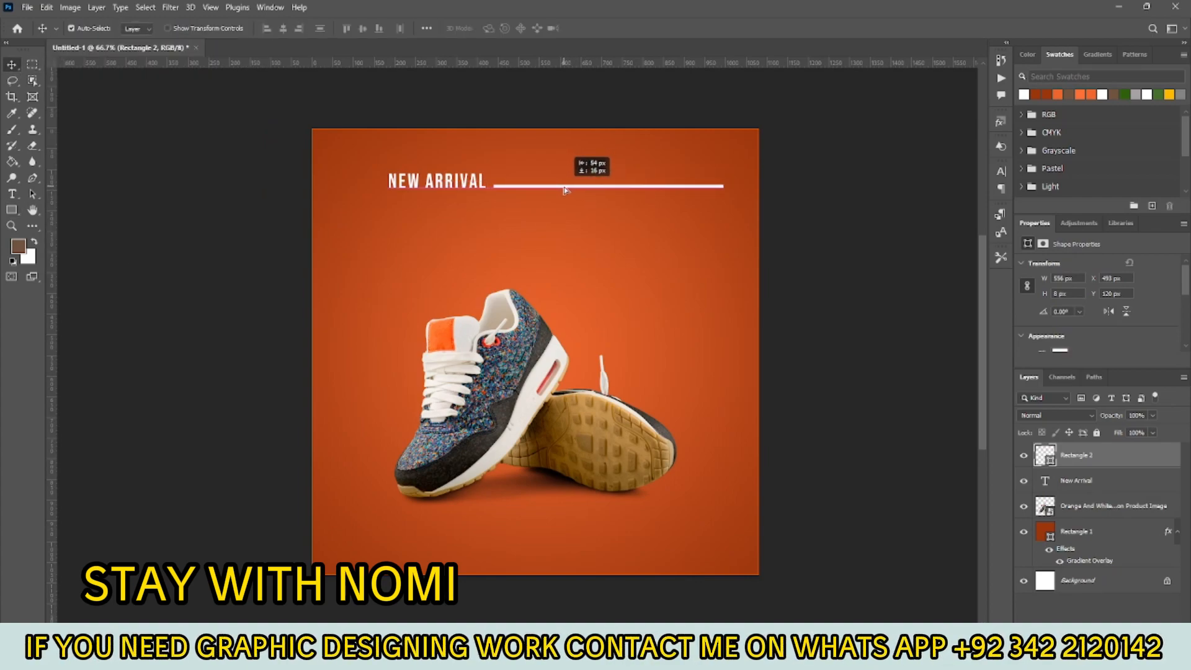
- Shorten the white line beside "New Arrival" from its outer end, keeping its thickness
key("ctrl+t")
left_click_drag(724, 186, 676, 186)
left_click(605, 29)
- Duplicate the "New Arrival" text below the original, change it to "Sneakers", and enlarge it to about 33.4 pt
left_click_drag(455, 183, 486, 232)
double_click(486, 232)
type("SNEAKERS")
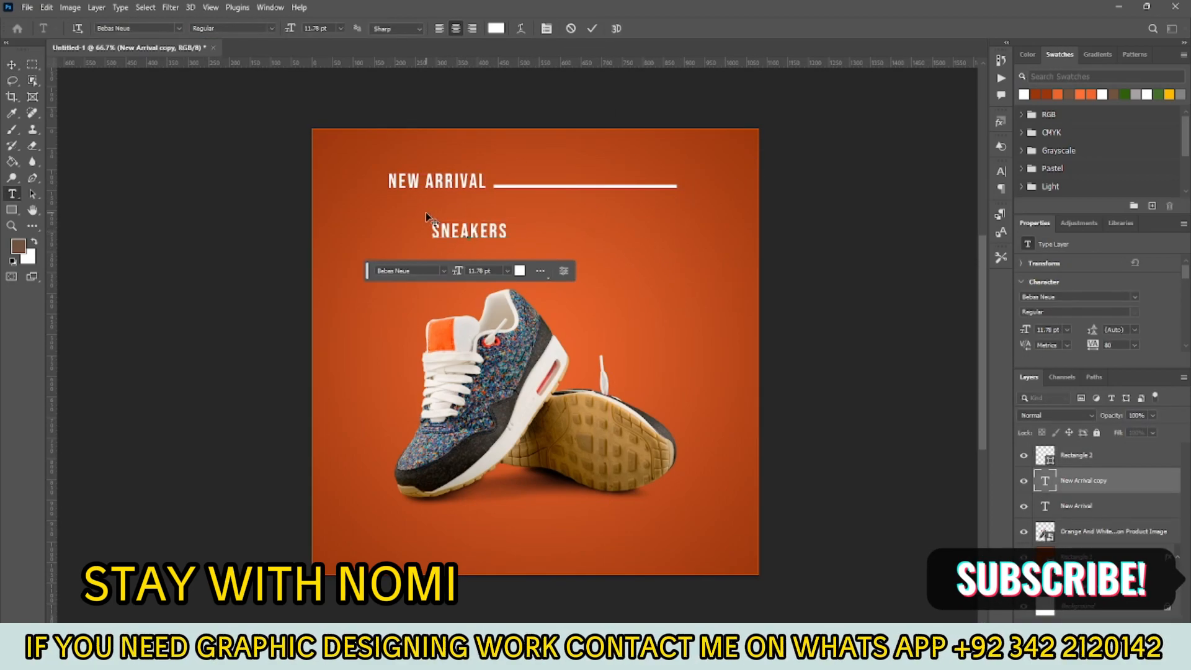
left_click(13, 65)
key("ctrl+t")
left_click_drag(509, 241, 571, 254)
key("Return")
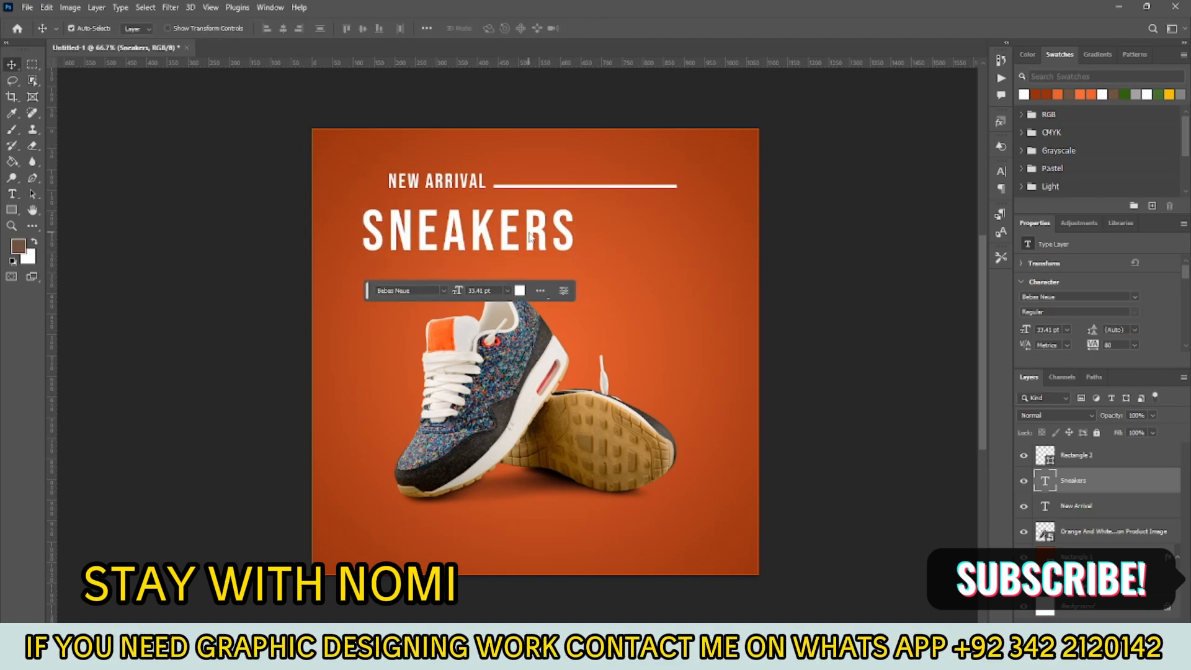
- Change the "Sneakers" heading's font to Anton and set it to all caps
left_click(441, 292)
type("ant")
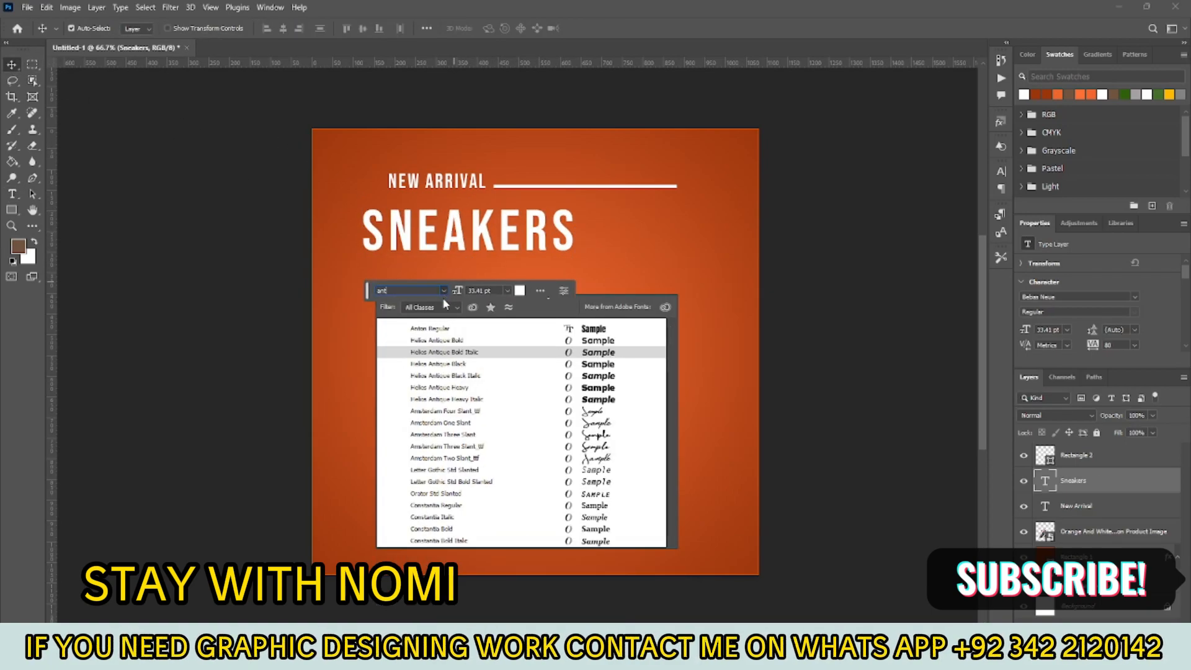
key("Return")
double_click(426, 229)
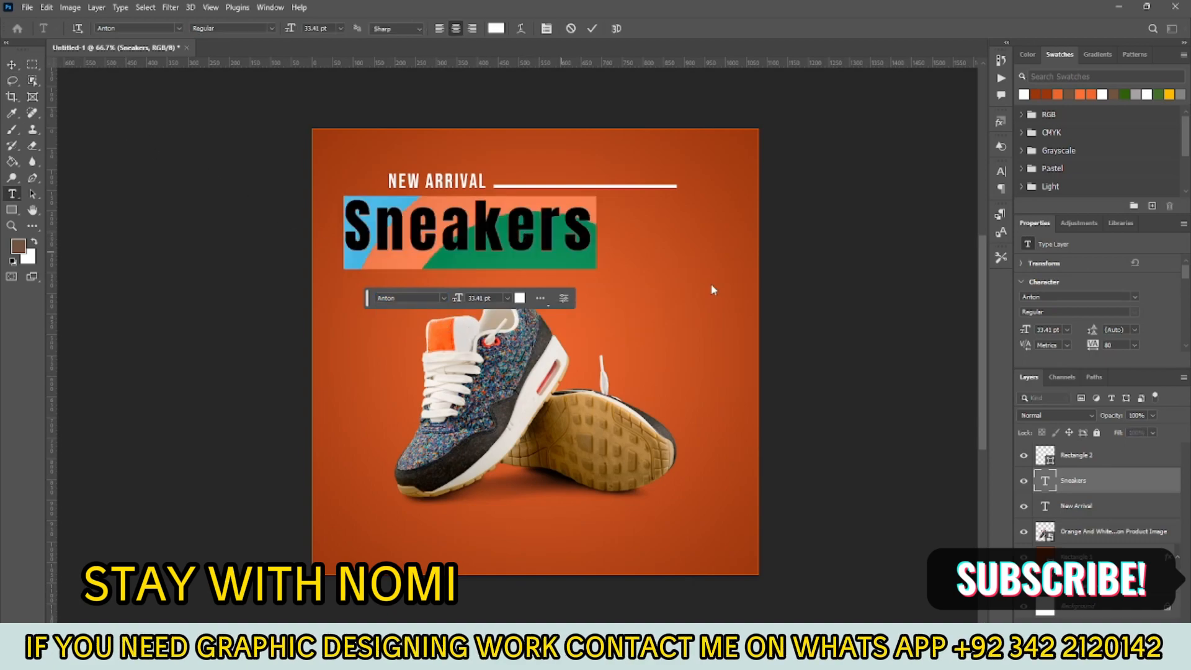
left_click(1030, 332)
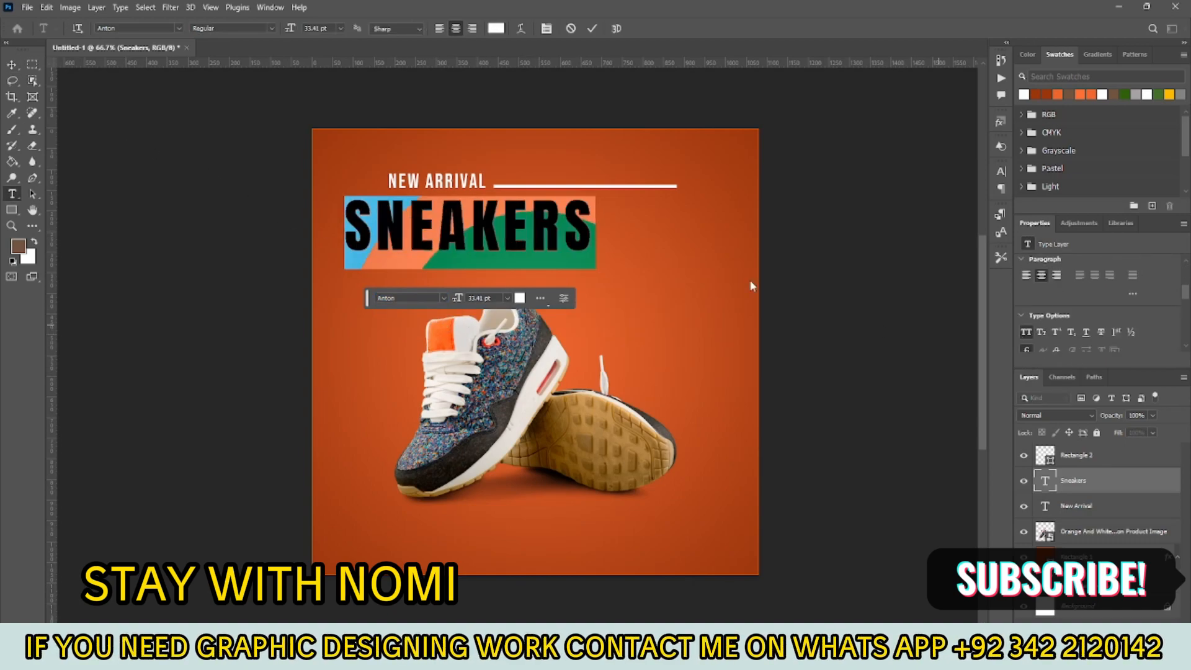
- Enlarge and move the "SNEAKERS" heading so it spans the width of "New Arrival" and the white line above it
left_click(13, 68)
key("ctrl+t")
left_click_drag(597, 269, 606, 272)
left_click_drag(550, 229, 605, 231)
left_click_drag(659, 271, 684, 279)
key("Return")
- Duplicate the "New Arrival" text below the "SNEAKERS" heading and change it to "Discount Up to 40% Off"
scroll(569, 230, "down", 2)
left_click_drag(535, 210, 538, 232)
double_click(538, 225)
type("DISCO")
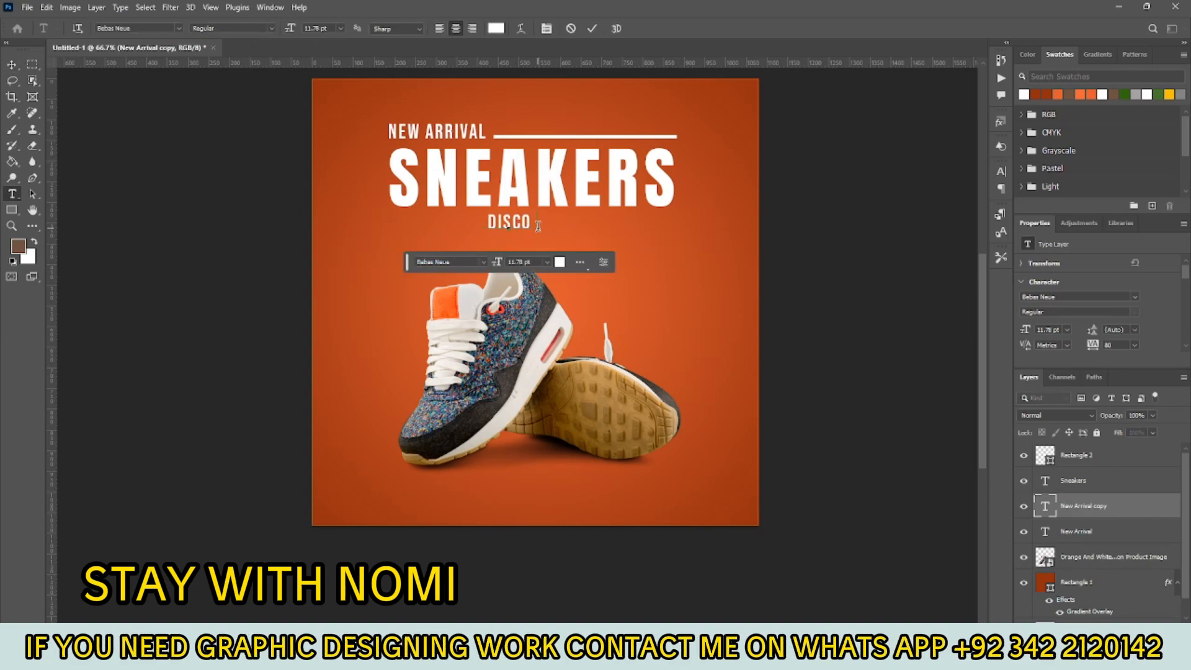
type("UNT UP")
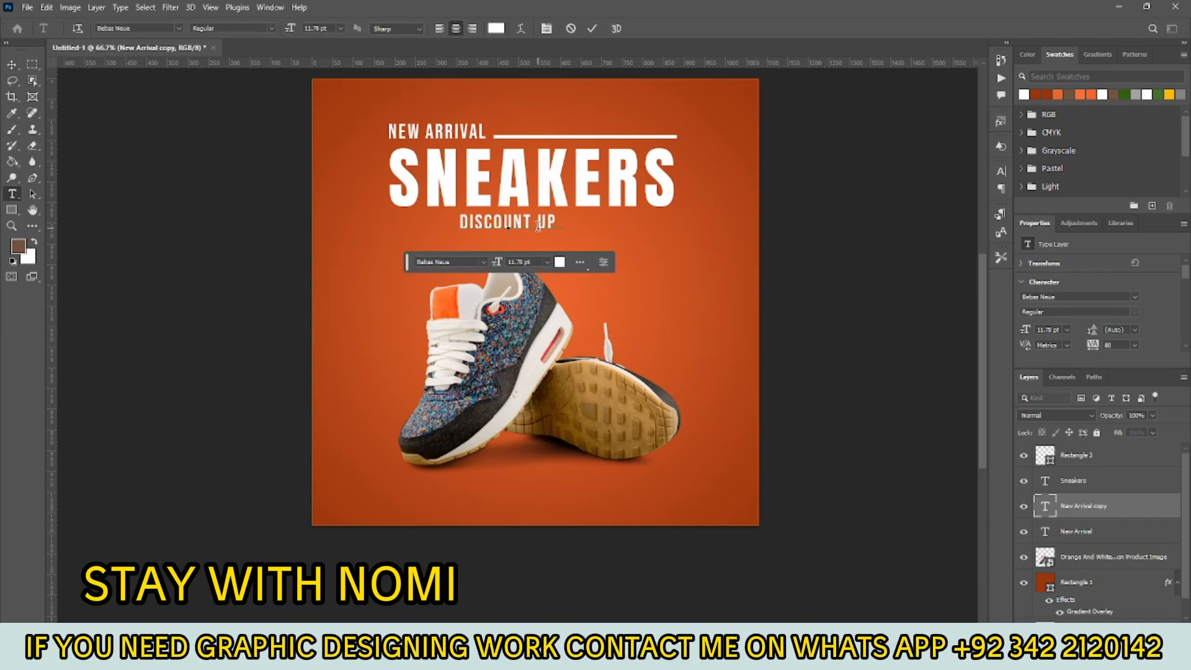
type(" TO 40% OFF")
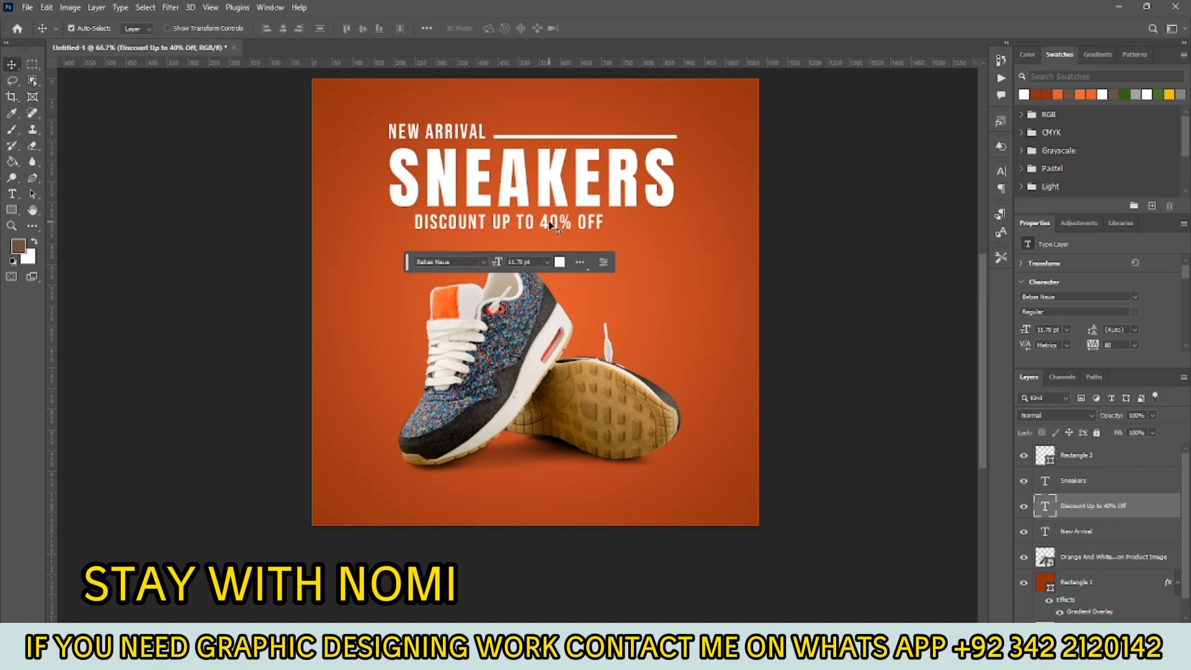
- Change the font of the "Discount Up to 40% Off" text to Arial
key("ctrl+a")
left_click(504, 262)
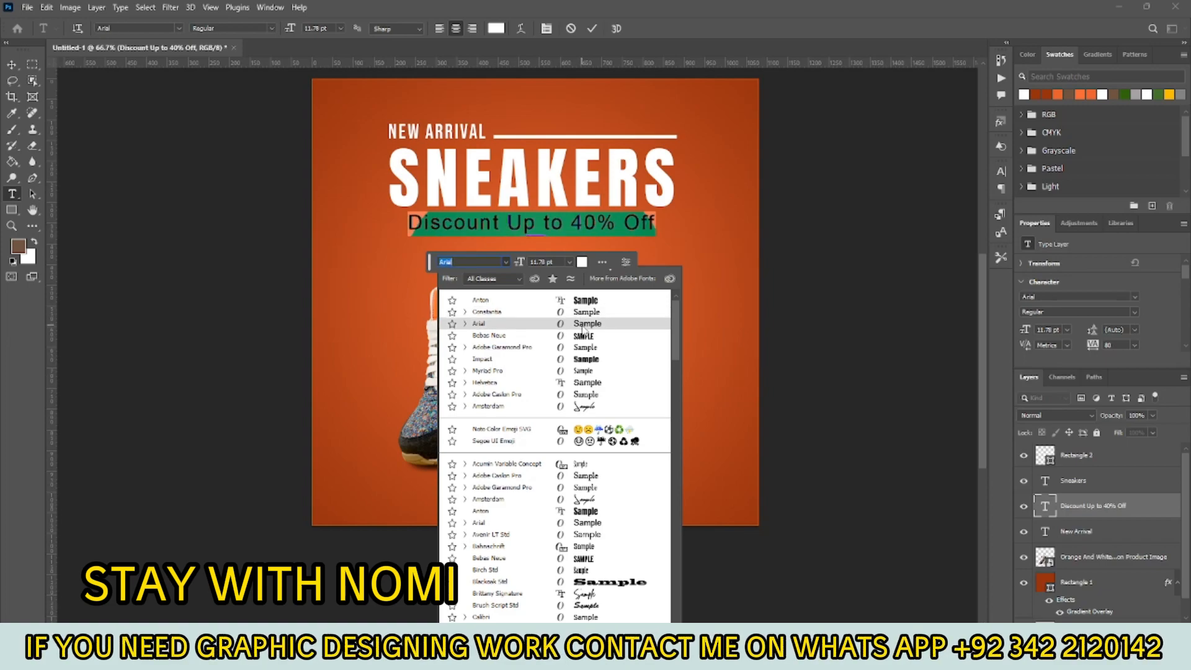
left_click(622, 325)
scroll(1063, 327, "down", 5)
left_click(1040, 343)
left_click(1040, 343)
key("ctrl+Return")
- Scale the "Discount Up to 40% Off" text down slightly and centre it under the "SNEAKERS" heading
key("ctrl+t")
left_click_drag(656, 234, 582, 225)
key("Return")
left_click(647, 268)
scroll(578, 310, "up", 2)
scroll(578, 310, "down", 1)
- Draw a circle about 791 px in diameter with the Ellipse tool, layered just above the sneakers image
left_click(12, 210)
right_click(14, 211)
left_click(47, 224)
scroll(531, 345, "up", 1)
scroll(1102, 540, "down", 1)
left_click(1106, 518)
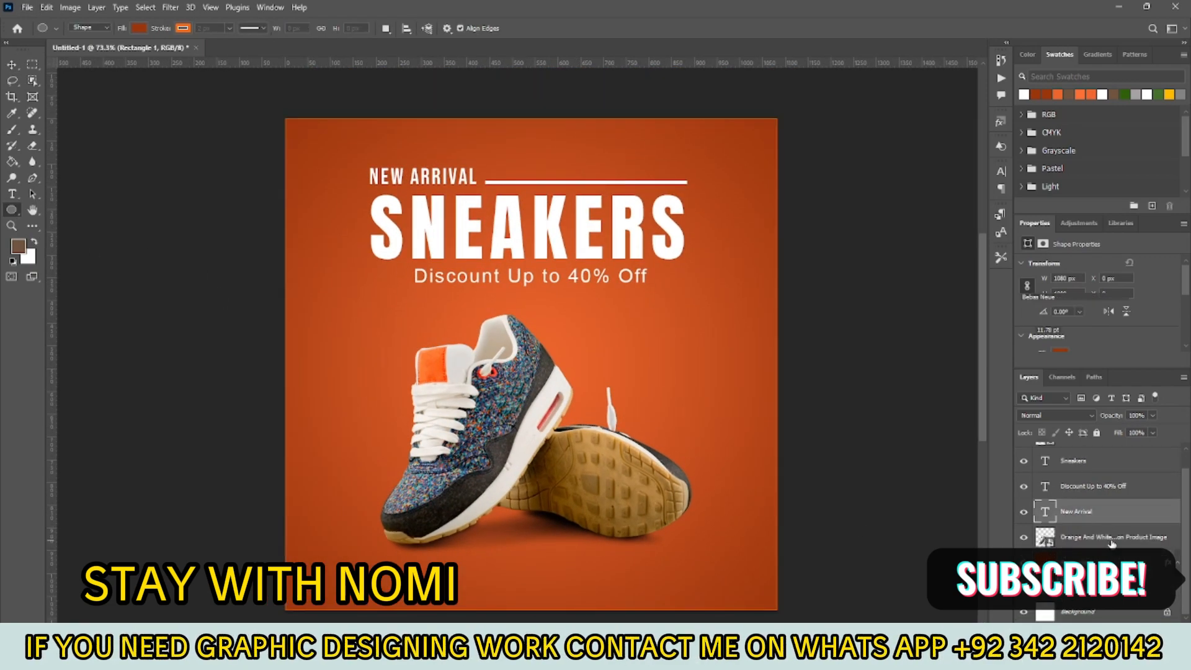
left_click(1107, 534)
key("ctrl+shift+alt+n")
mouse_move(390, 226)
left_mouse_down()
mouse_move(569, 436)
mouse_move(781, 567)
left_mouse_up()
- Give the unfilled circle a light orange stroke 10 px wide
left_click(182, 28)
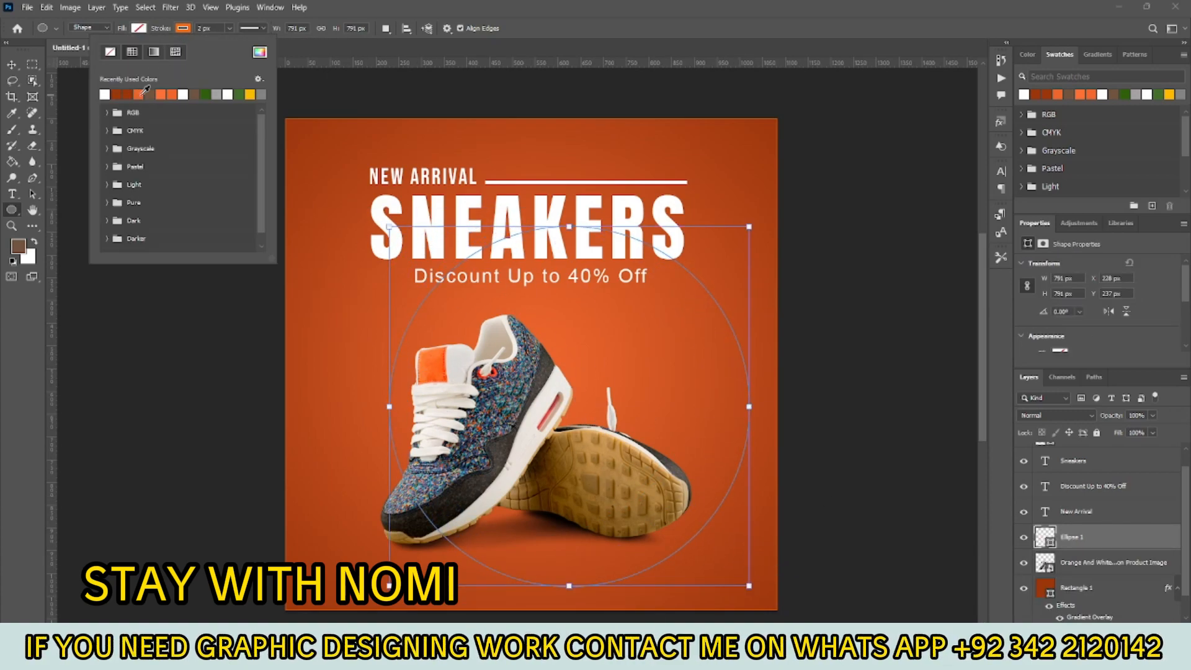
left_click(205, 29)
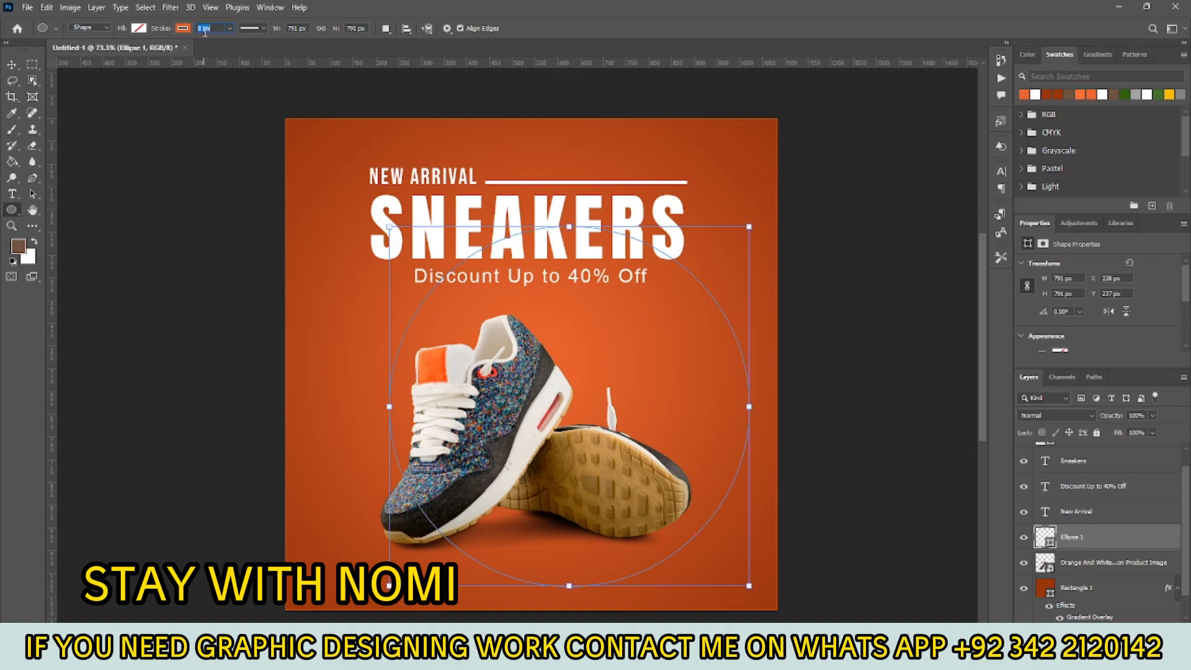
key("Return")
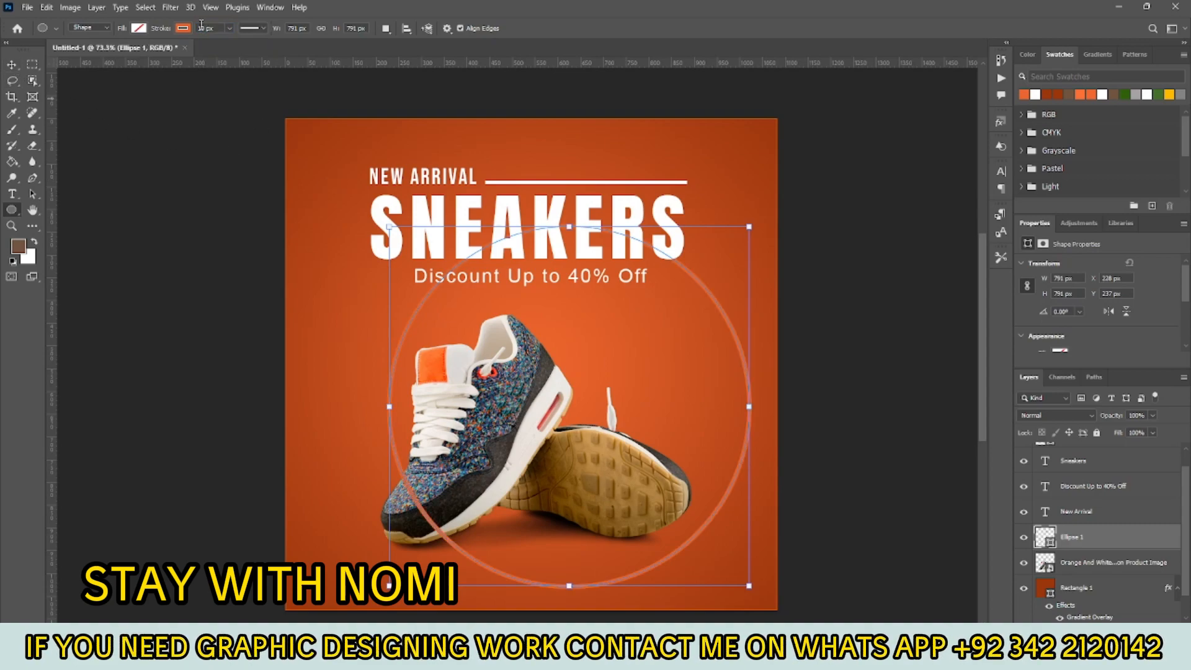
- Resize the ring to about 838 px, centre it on the canvas, and move its layer below the sneakers image
key("ctrl+t")
left_click_drag(752, 588, 713, 540)
key("Return")
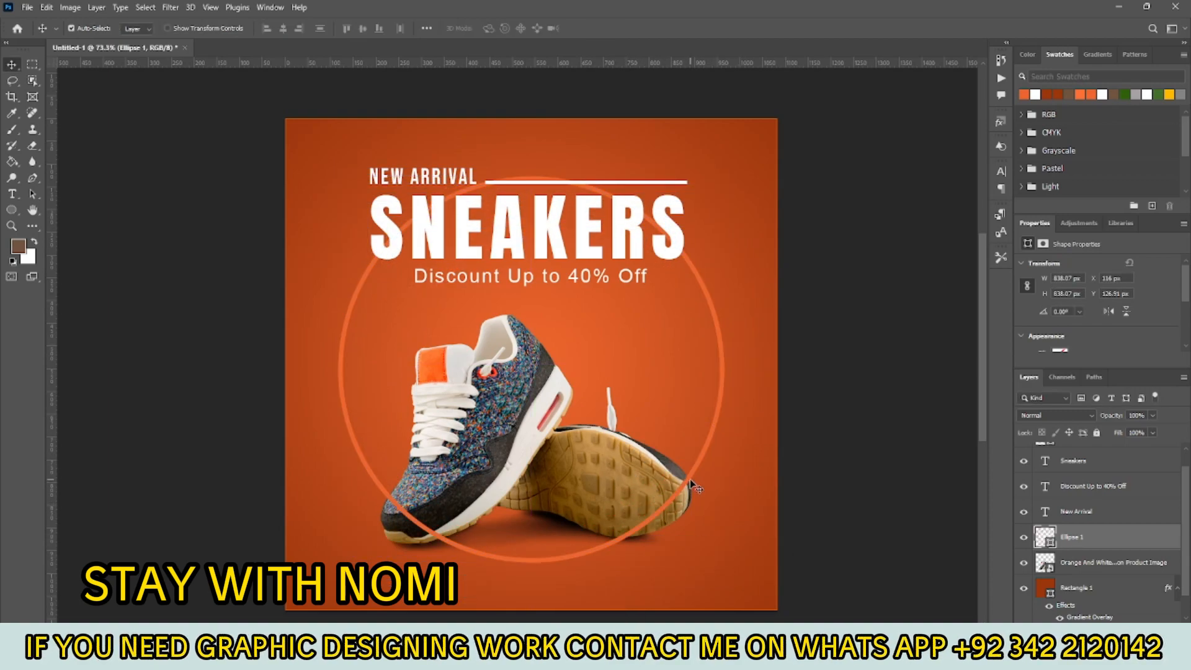
left_click_drag(1090, 546, 1087, 577)
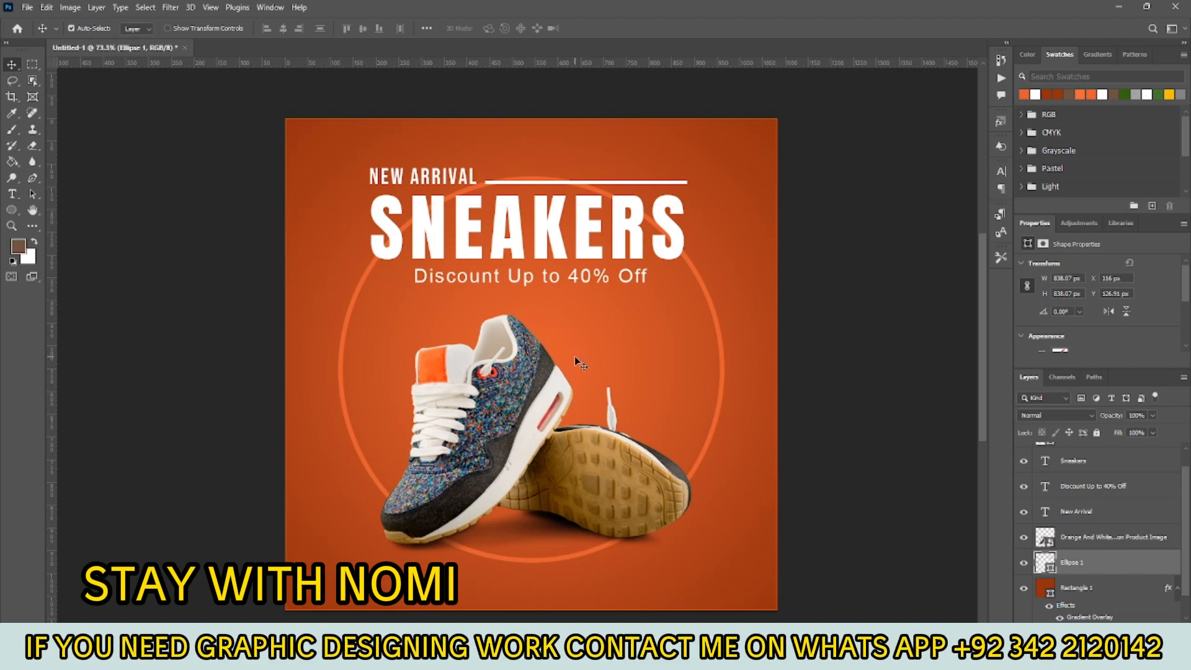
- Duplicate the ring twice and scale one copy down slightly to form a second concentric ring
key("ctrl+j")
key("ctrl+j")
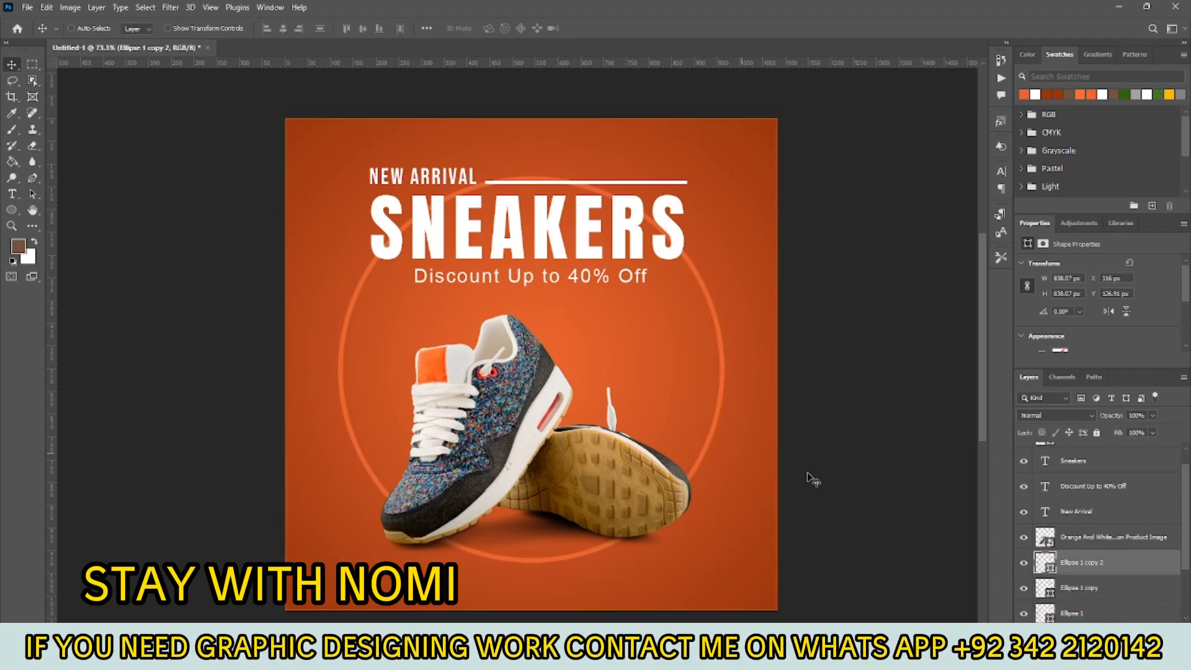
left_click(1148, 595)
key("ctrl+t")
left_click_drag(724, 562, 700, 540)
key("Return")
- Scale the other ring copy down to about 720 px to form a third concentric ring
key("alt+bracketright")
key("ctrl+t")
key("Return")
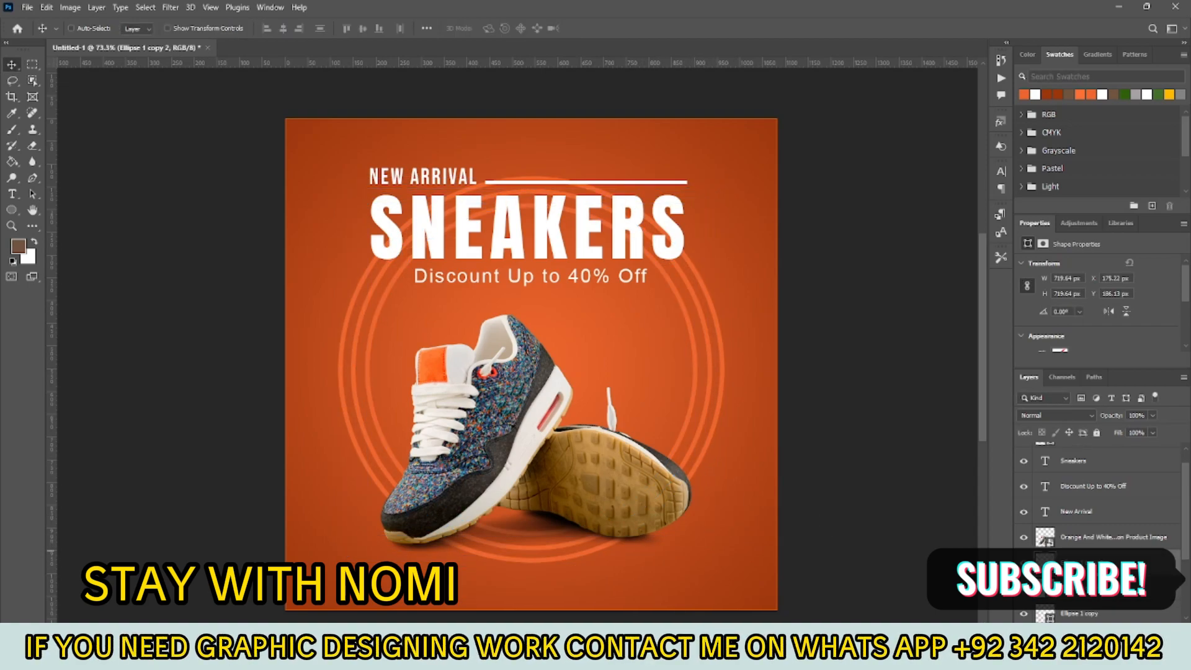
- Scale another ring copy down inside the third ring, then duplicate it and scale the duplicate down as a fifth concentric ring
left_click(1089, 594)
key("ctrl+t")
left_click_drag(698, 536, 647, 508)
key("Return")
key("ctrl+j")
key("ctrl+t")
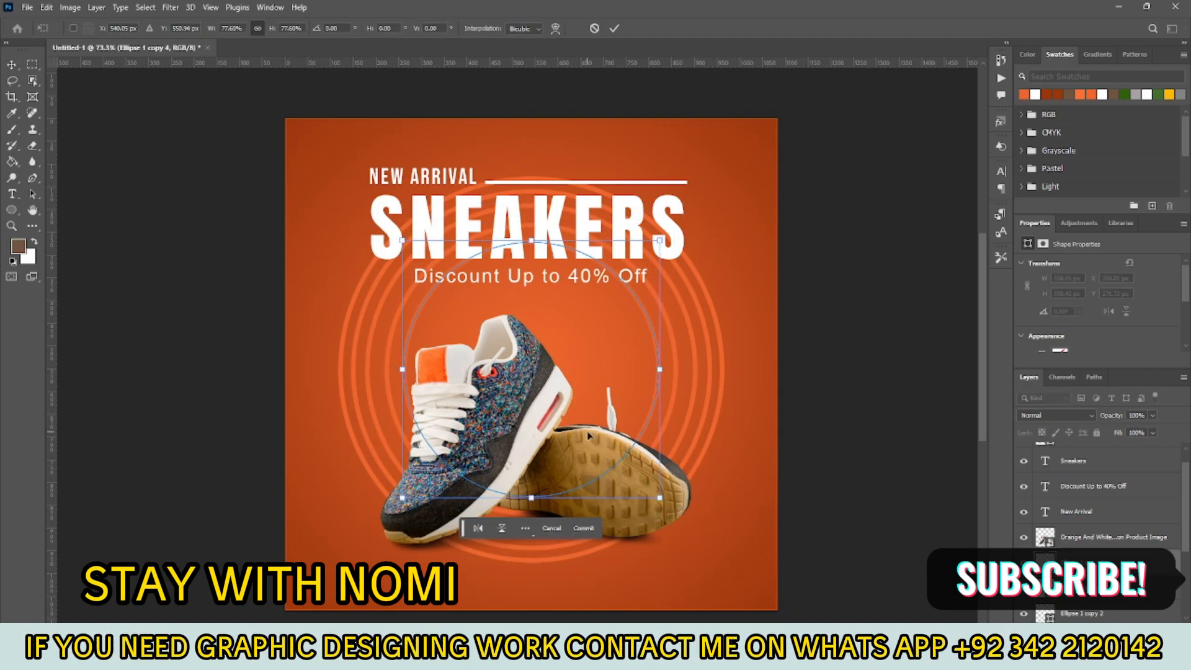
key("Return")
- Readjust the sizes of the second and third rings to even out the spacing, making the second about 771 px wide
left_click(684, 432)
key("ctrl+t")
left_click_drag(695, 534, 706, 544)
key("Return")
left_click(691, 455)
key("ctrl+t")
key("Return")
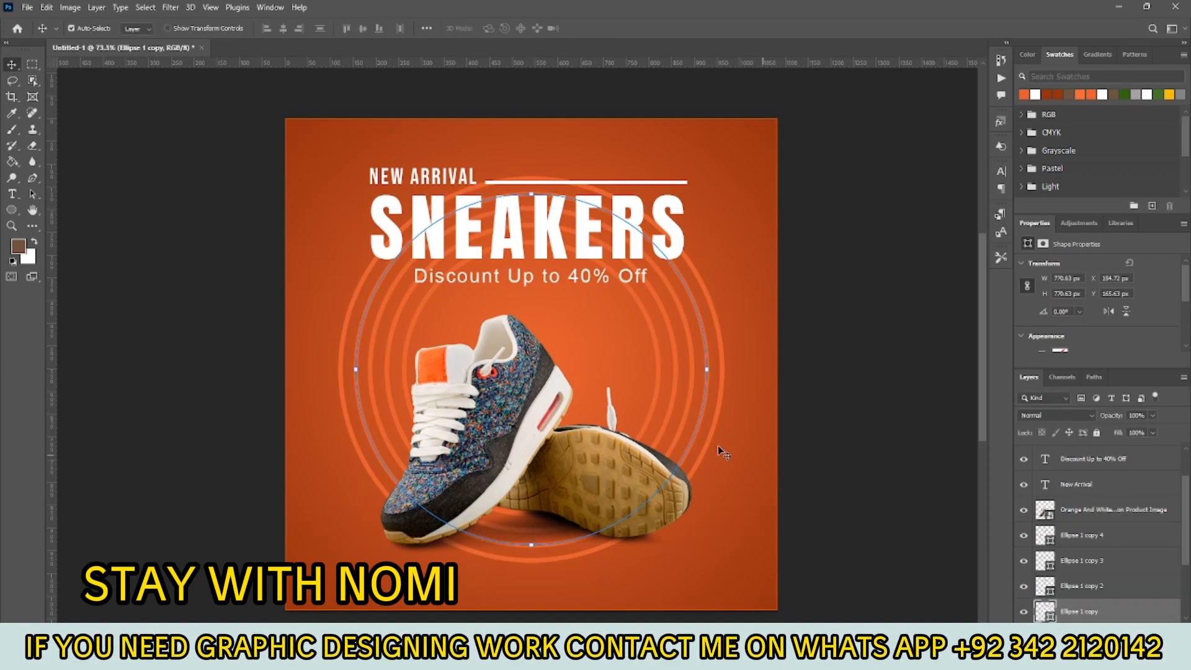
- Duplicate the innermost ring twice and scale one copy down around the same centre
left_click(655, 411)
key("ctrl+j")
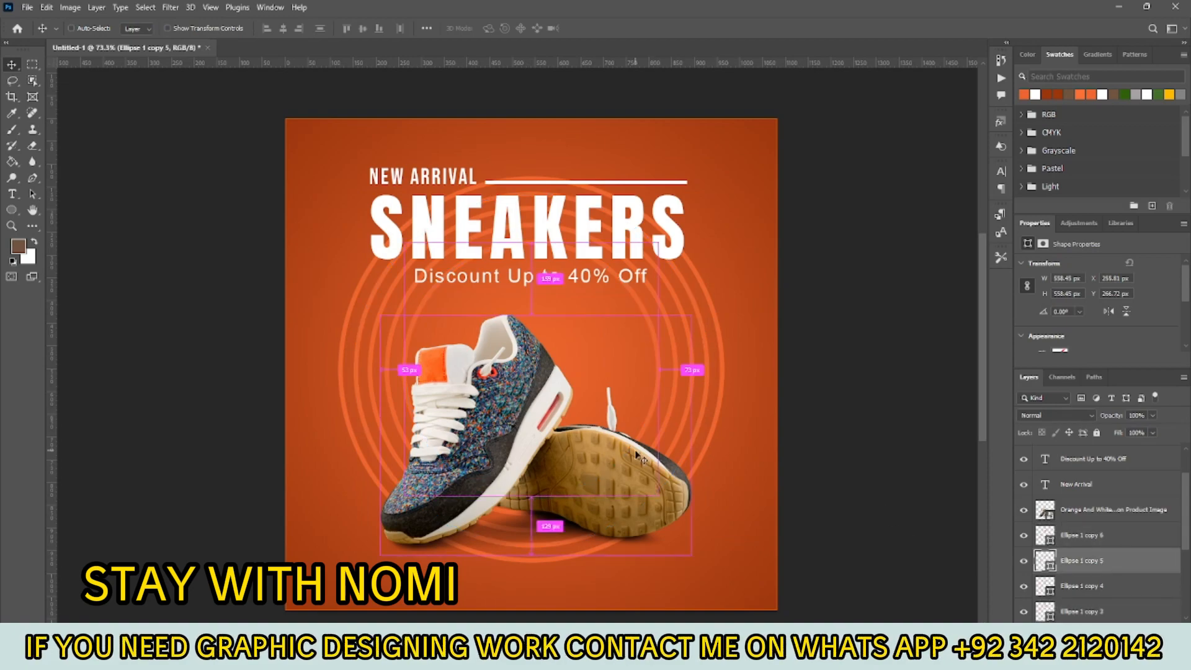
key("ctrl+t")
left_click_drag(659, 497, 586, 420)
key("Return")
- Resize two of the inner ring copies so the concentric rings are evenly spaced
left_click(1114, 540)
key("ctrl+t")
key("Return")
left_click(1104, 560)
key("ctrl+t")
key("Return")
- Scale a further ring copy down, duplicate it, and shrink the duplicate to about 219 px as the innermost ring
left_click(1104, 534)
key("ctrl+t")
left_click_drag(618, 457, 570, 408)
key("Return")
key("ctrl+j")
key("ctrl+t")
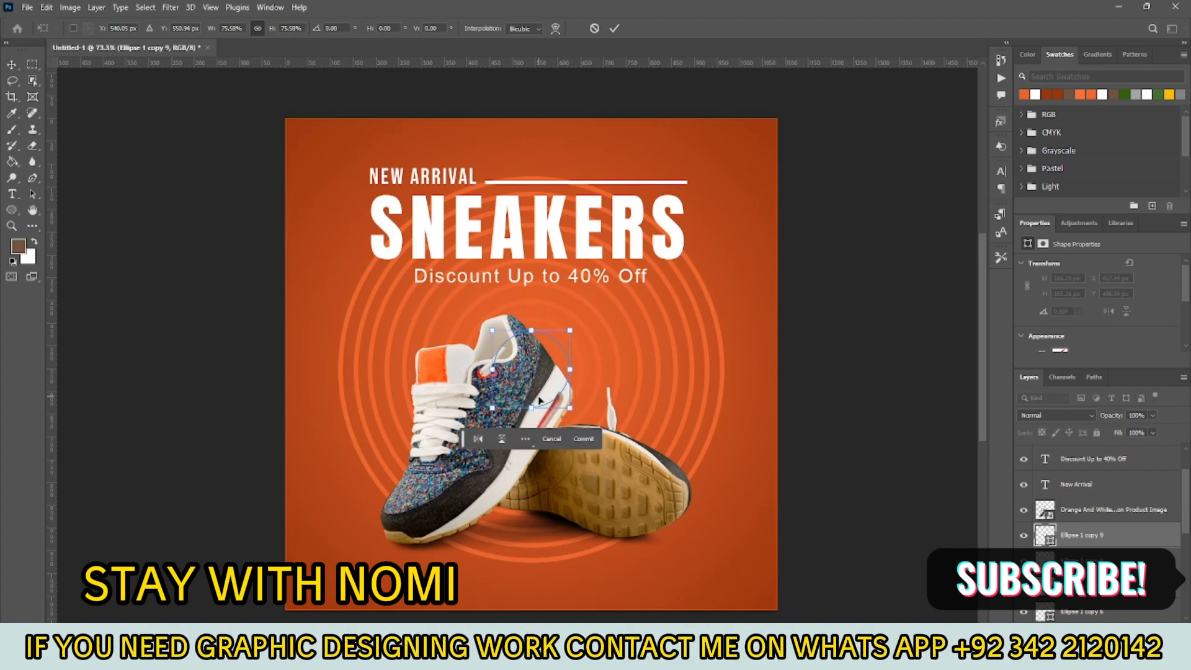
key("Return")
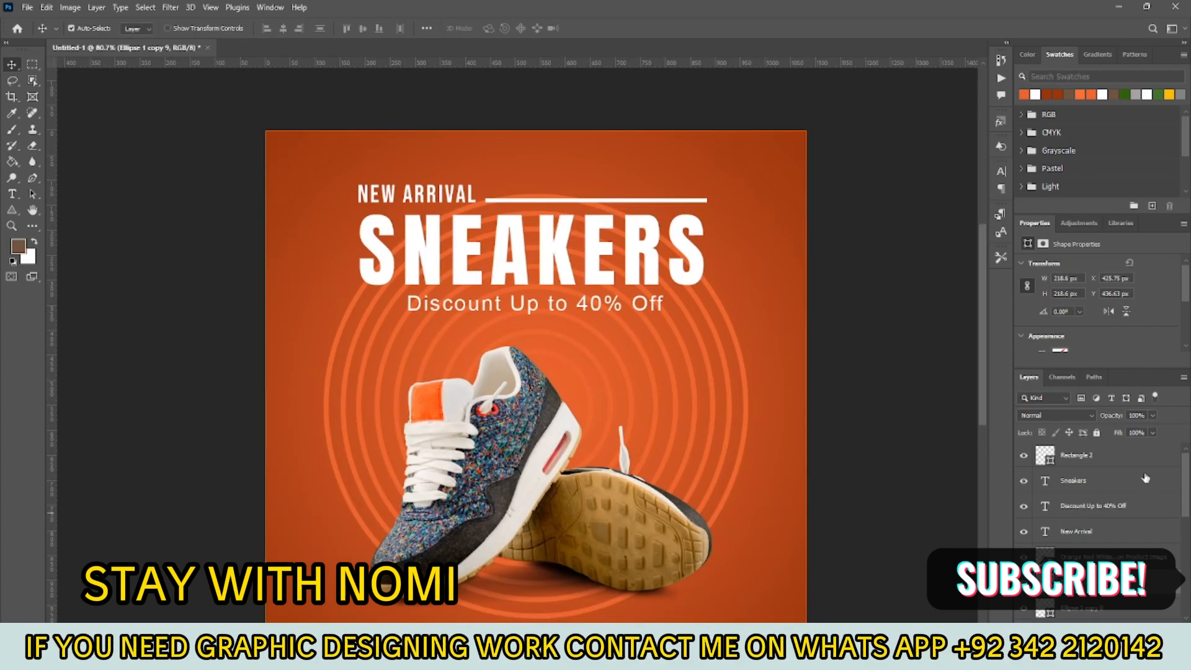
- Draw an unfilled triangle about 60 x 52 px above the headline near the canvas's upper-left corner and thicken its white stroke
key("ctrl+shift+alt+n")
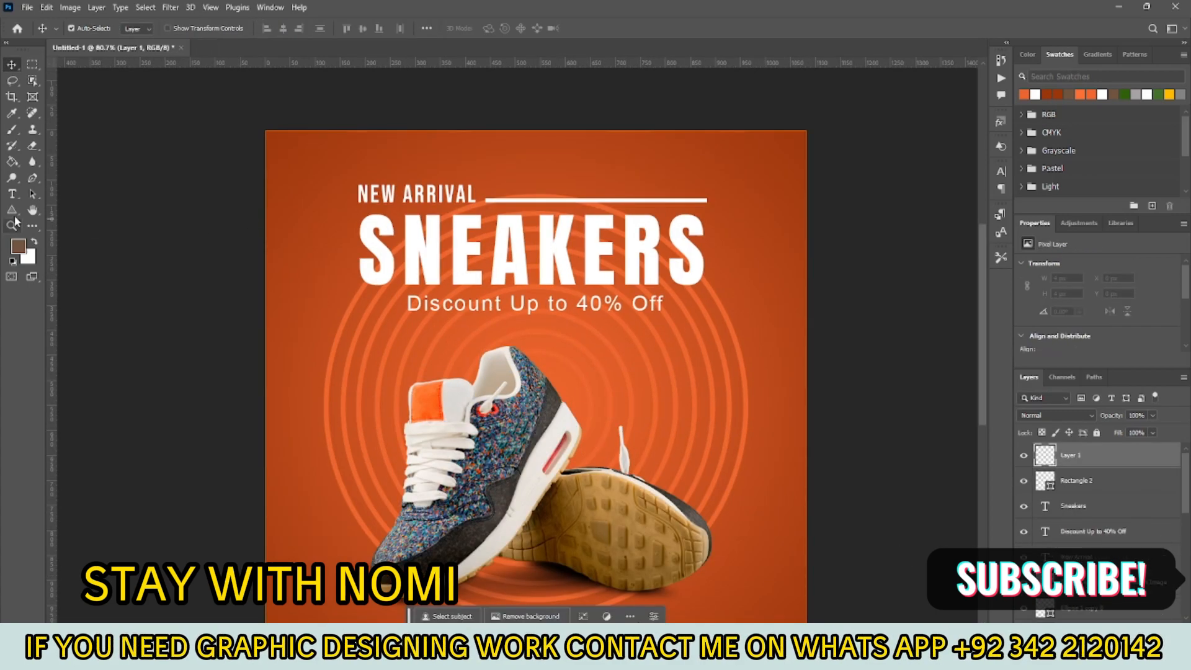
key("u")
left_click_drag(317, 165, 323, 177)
key("z")
key("ctrl+z")
left_click(12, 210)
left_click(139, 28)
left_click(207, 31)
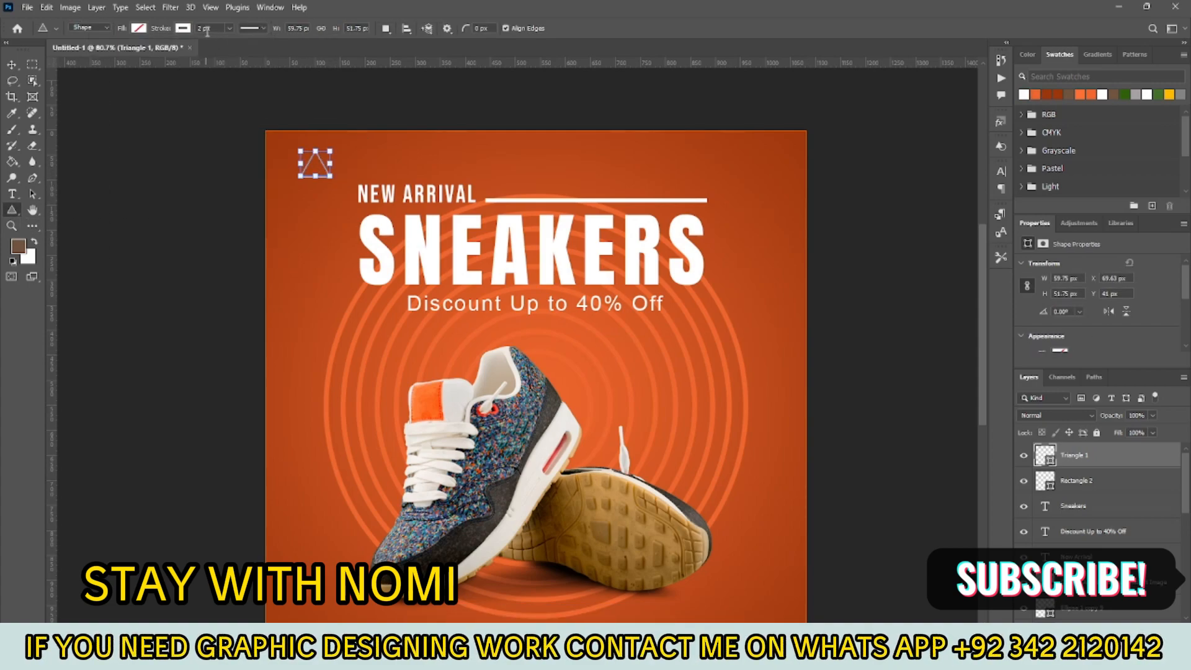
- Rotate the triangle about 90° to point left, shrink it to about 37 x 32 px, move it nearer the corner, and set its stroke to 6 px
key("ctrl+t")
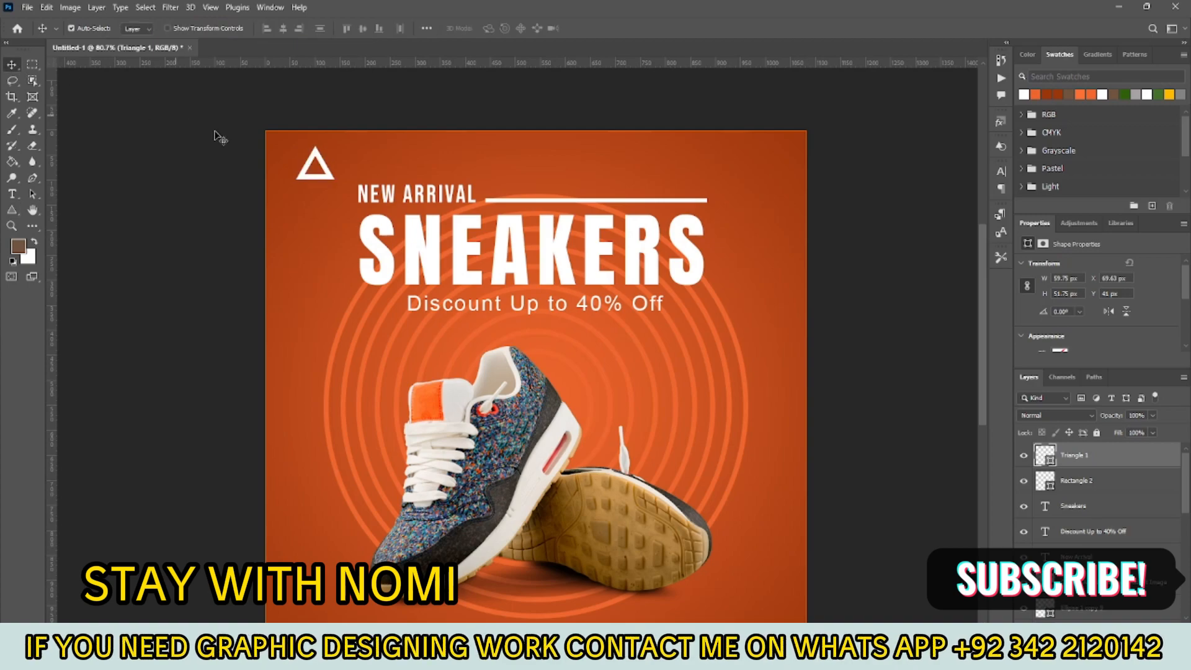
left_click_drag(343, 182, 357, 107)
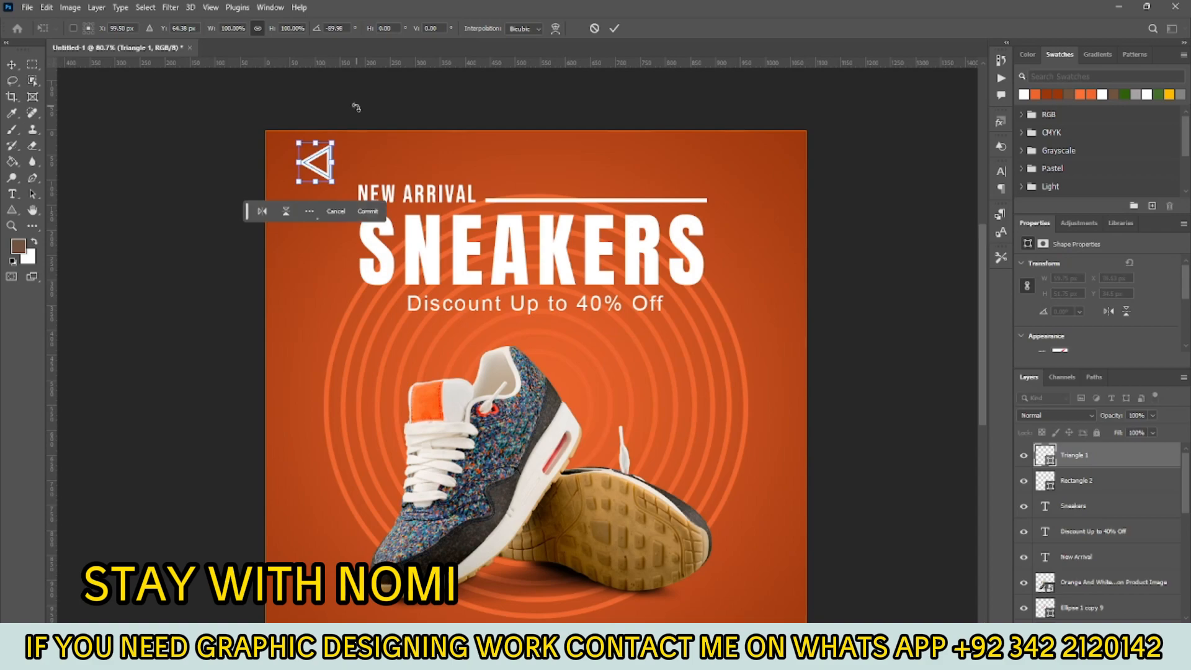
key("Return")
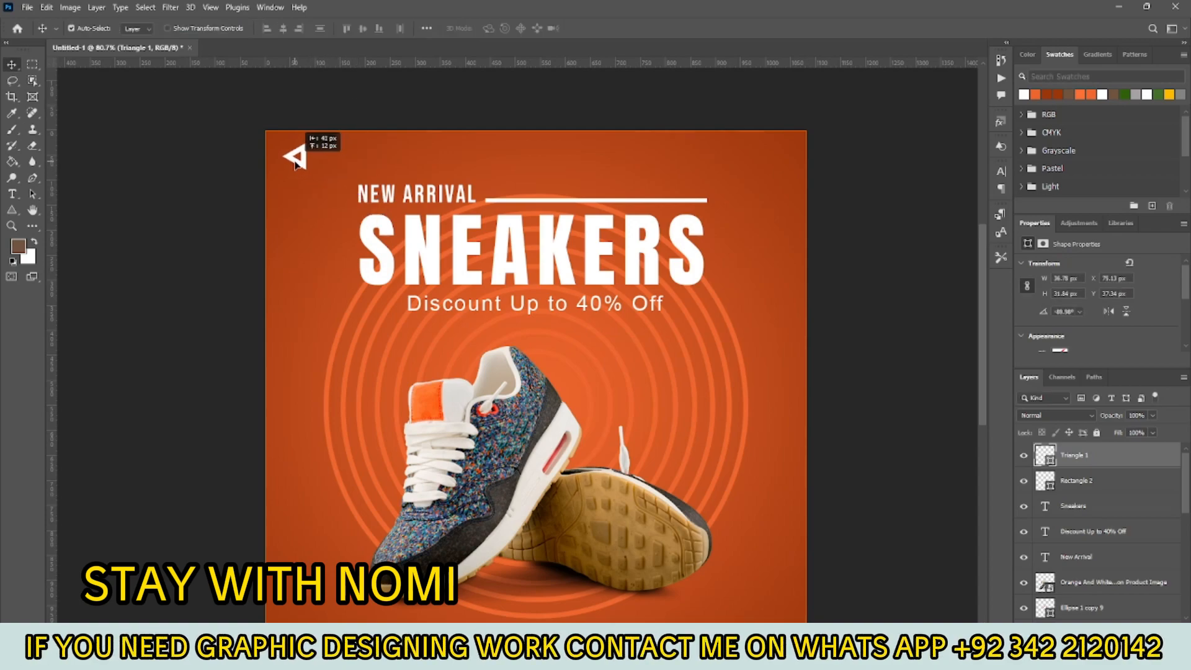
left_click(12, 211)
type("6")
key("Return")
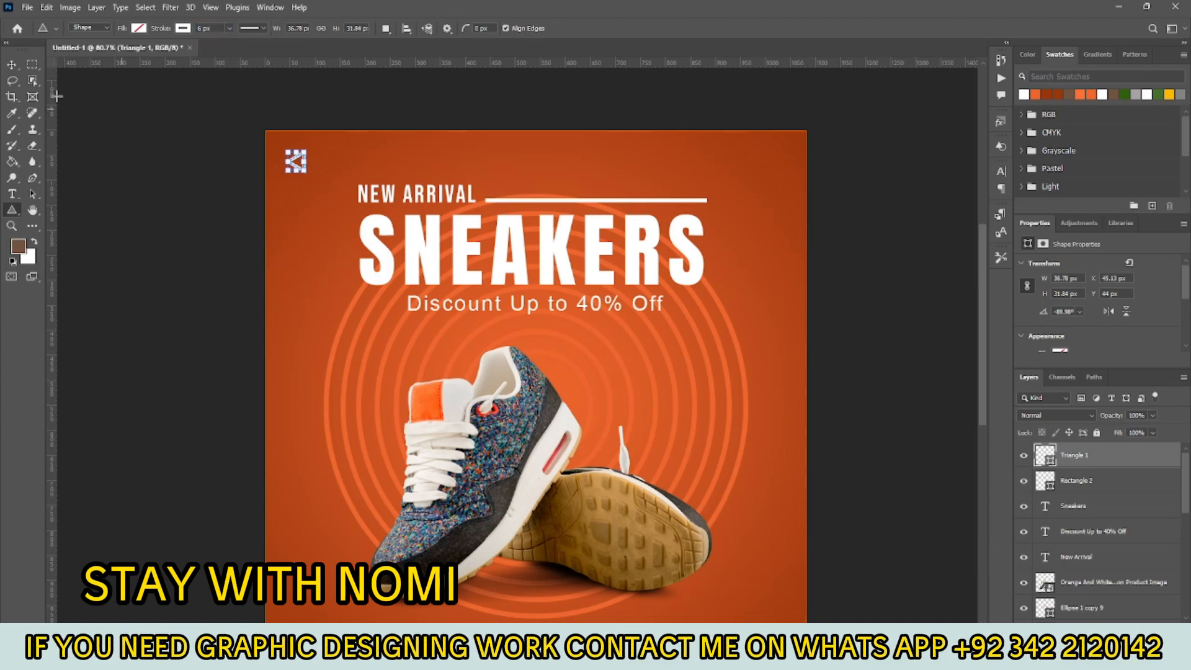
- Duplicate the triangle into a row of three and add a fourth copy above the last one
left_click(11, 65)
scroll(289, 160, "up", 8)
left_click_drag(318, 163, 420, 163)
scroll(413, 181, "up", 1)
- Remove the fourth triangle's stroke and fill it with orange
left_click(12, 211)
left_click(139, 28)
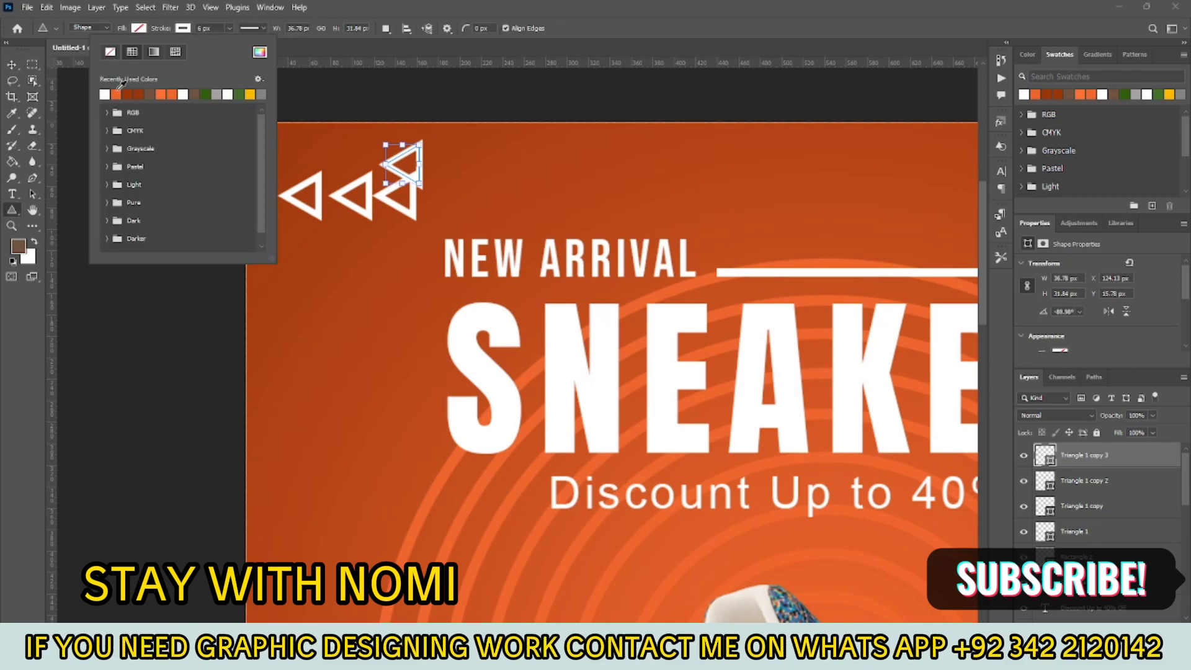
left_click(138, 31)
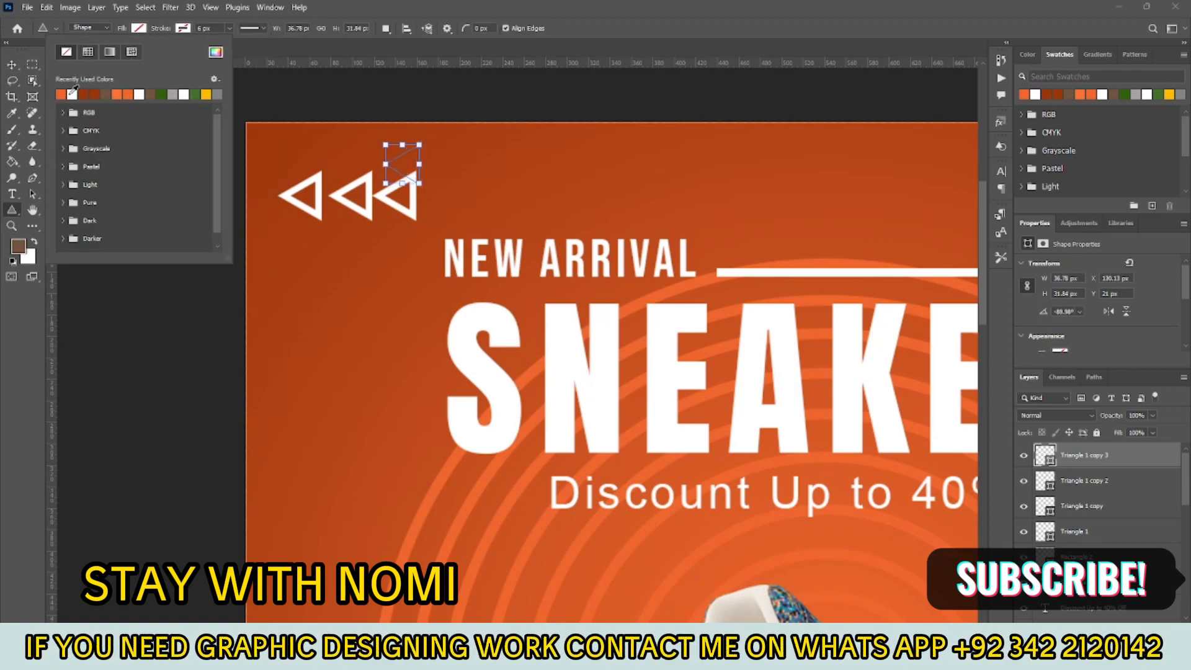
- Move the orange triangle's layer below the white triangles and place orange copies slightly offset behind each of them
key("v")
left_click(412, 203)
left_click(1116, 457)
left_click_drag(1112, 554, 1112, 564)
left_click_drag(410, 169, 280, 214)
left_click(350, 236)
- Copy the triangle row to the canvas's lower-right corner and flip it so the triangles point right
scroll(362, 200, "down", 12)
left_click_drag(361, 200, 598, 434)
key("ctrl+z")
left_click_drag(366, 225, 656, 540)
key("ctrl+t")
right_click(656, 521)
left_click(710, 506)
key("Return")
left_click_drag(659, 527, 657, 526)
left_click(693, 351)
scroll(538, 478, "up", 2)
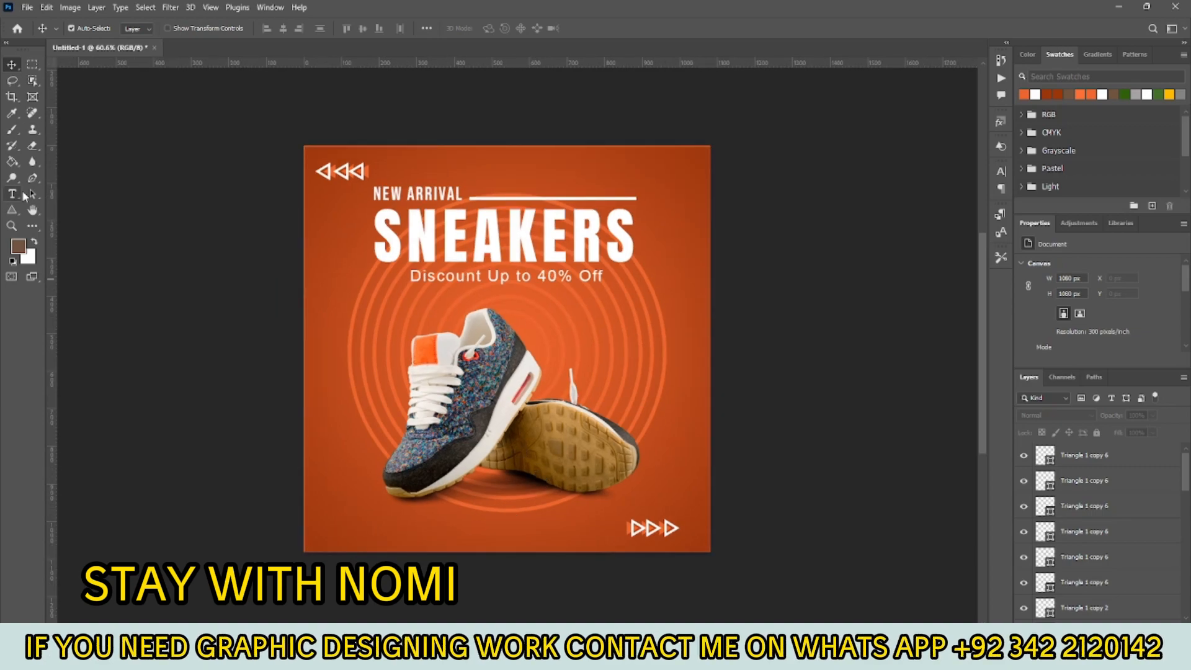
left_click_drag(494, 280, 496, 527, "alt")
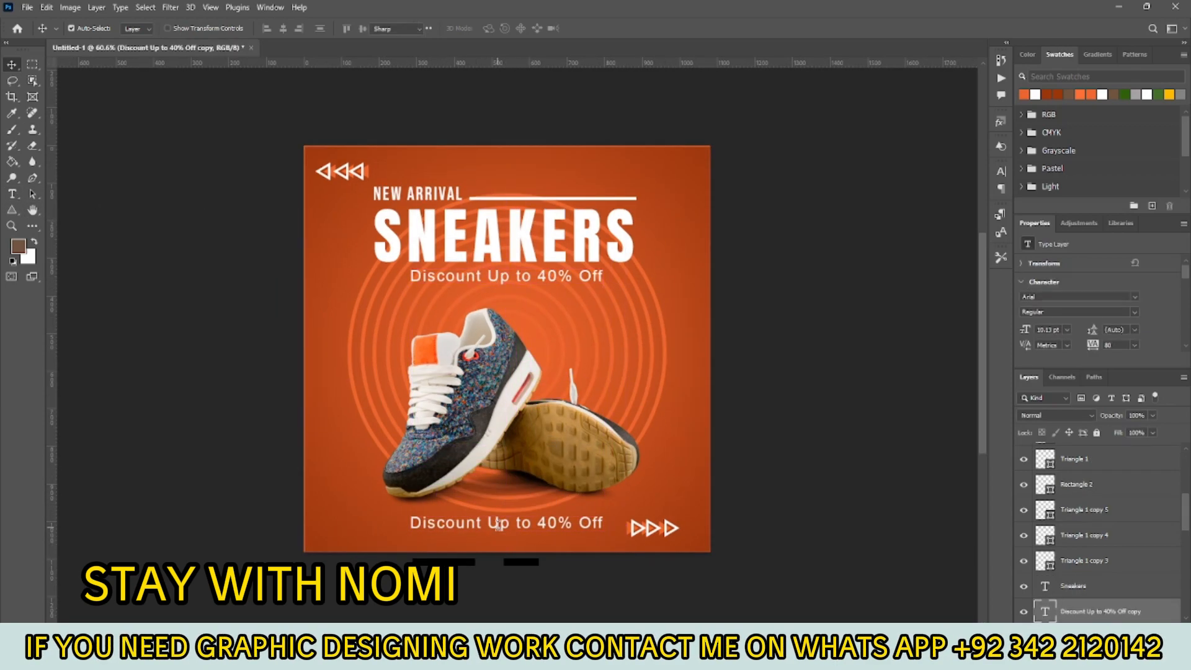
double_click(496, 526)
type("www.website.com")
scroll(307, 415, "up", 1)
left_click(13, 66)
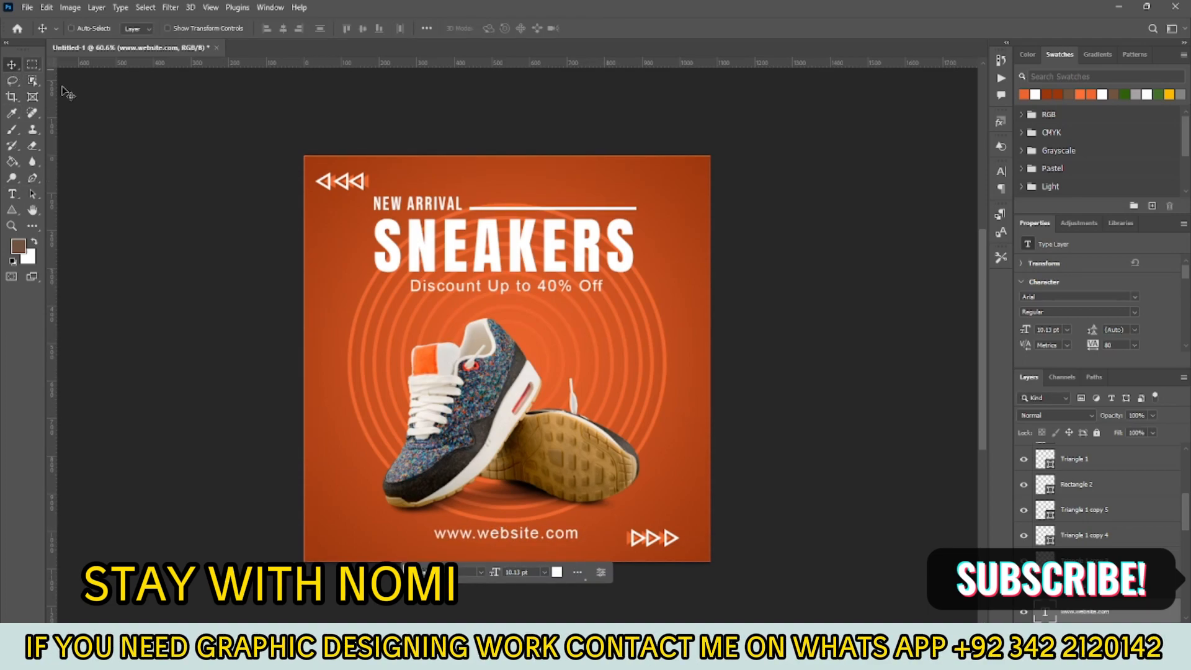
- Scale the website text down to about 8.88 pt and align it with the lower triangle row
key("ctrl+t")
left_click_drag(581, 542, 572, 542, "alt")
left_click_drag(530, 537, 534, 542)
key("Return")
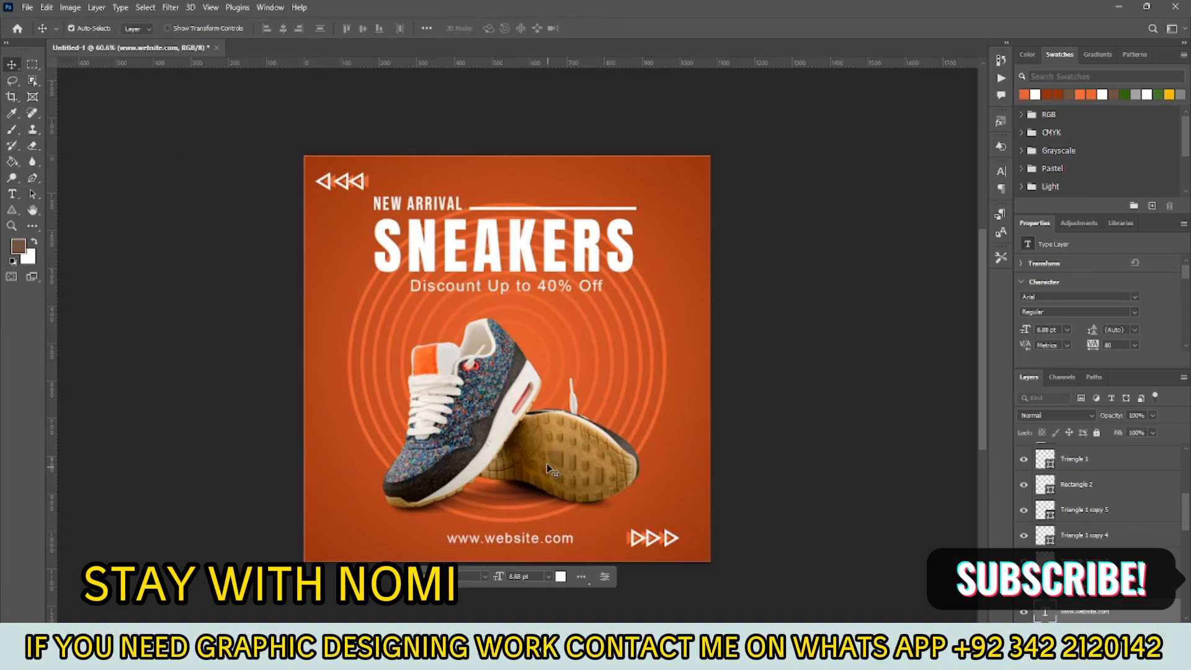
- Place the pngwing.com (2).png social media icon sheet on the canvas as an embedded object and get ready for a rectangular selection
left_click(28, 8)
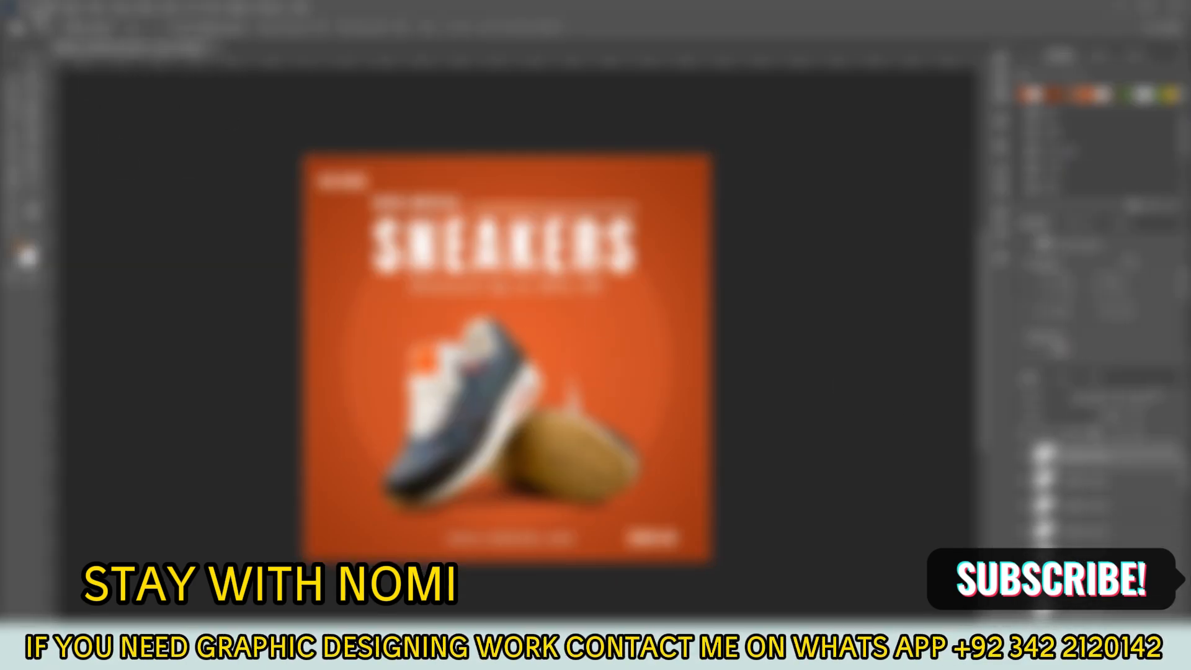
left_click(34, 9)
left_click(94, 253)
scroll(727, 265, "down", 5)
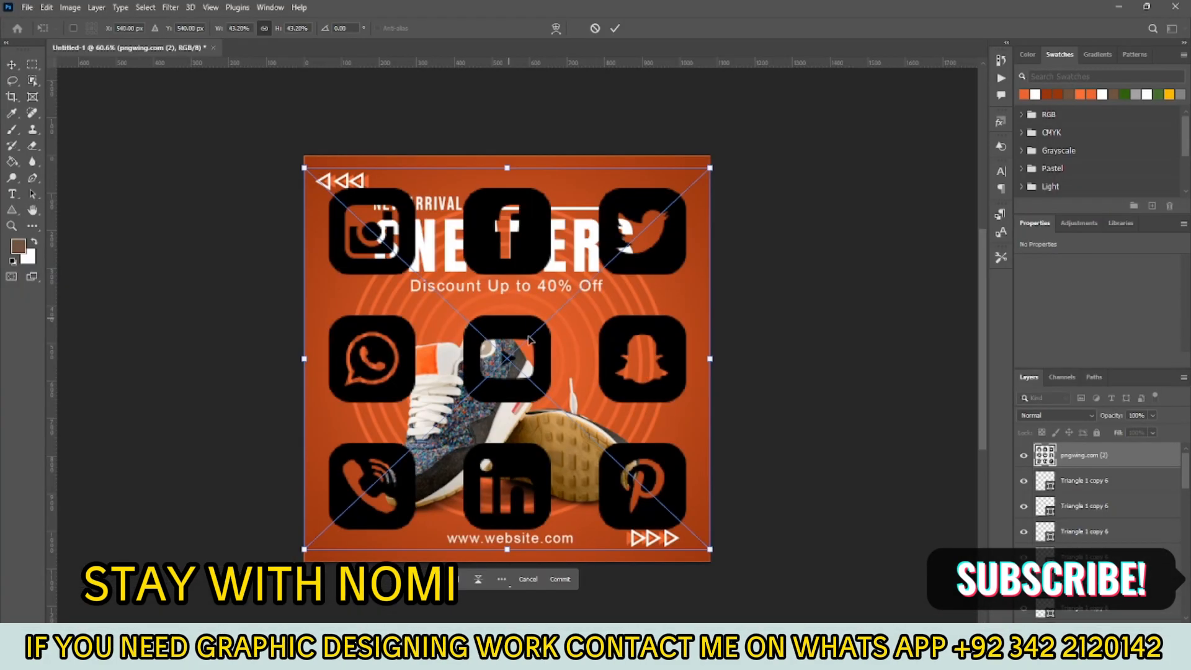
key("Return")
left_click(32, 64)
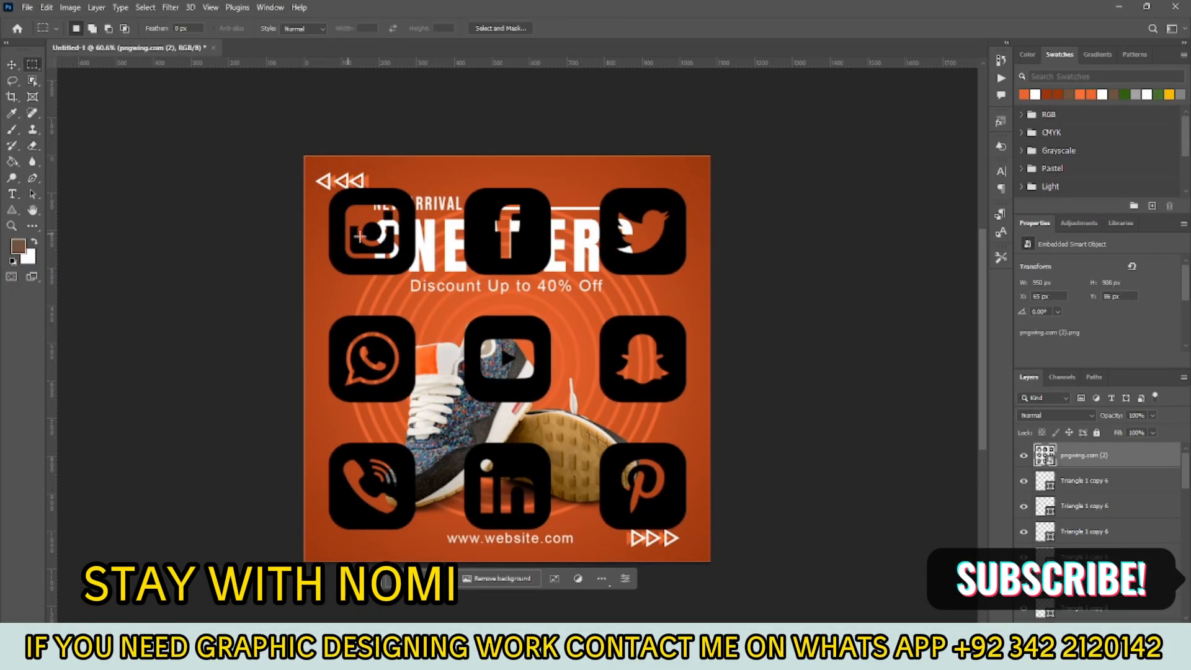